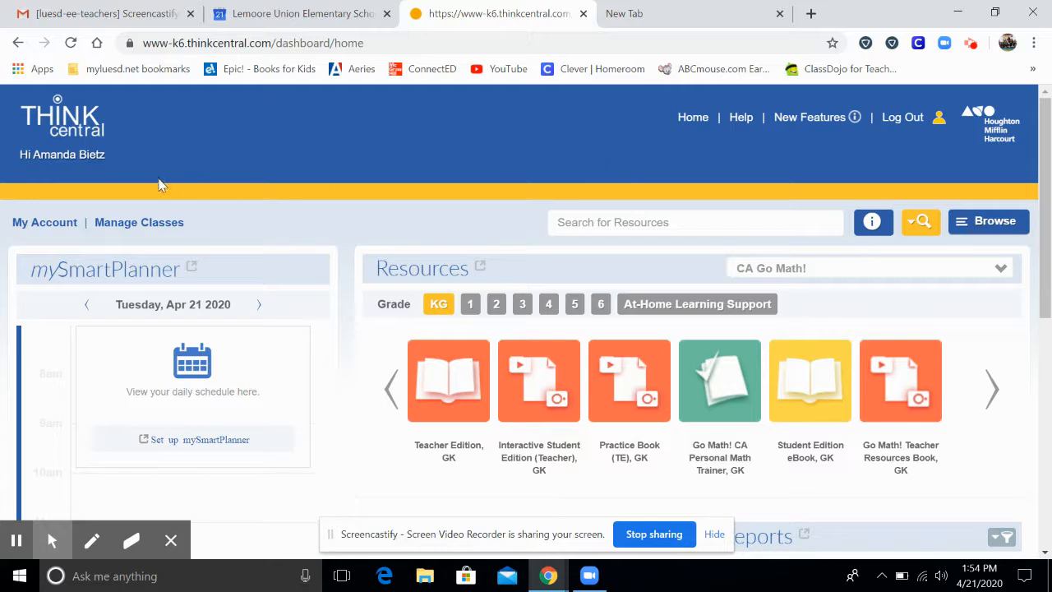
# Step: Log back in with the prefilled account credentials and open the class management page
pyautogui.click(155, 228)
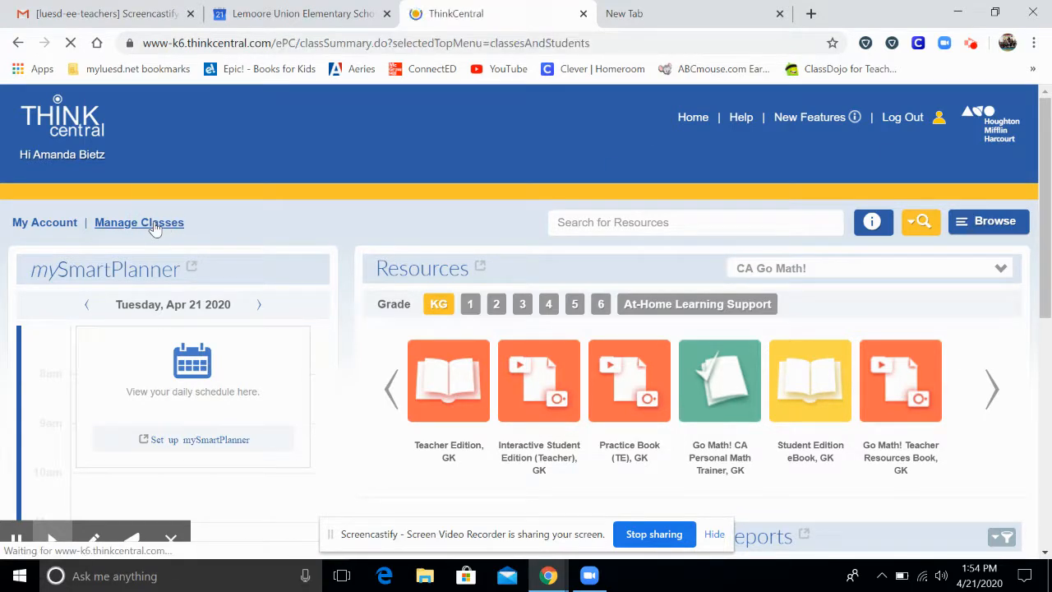
pyautogui.scroll(-1, 321, 298)
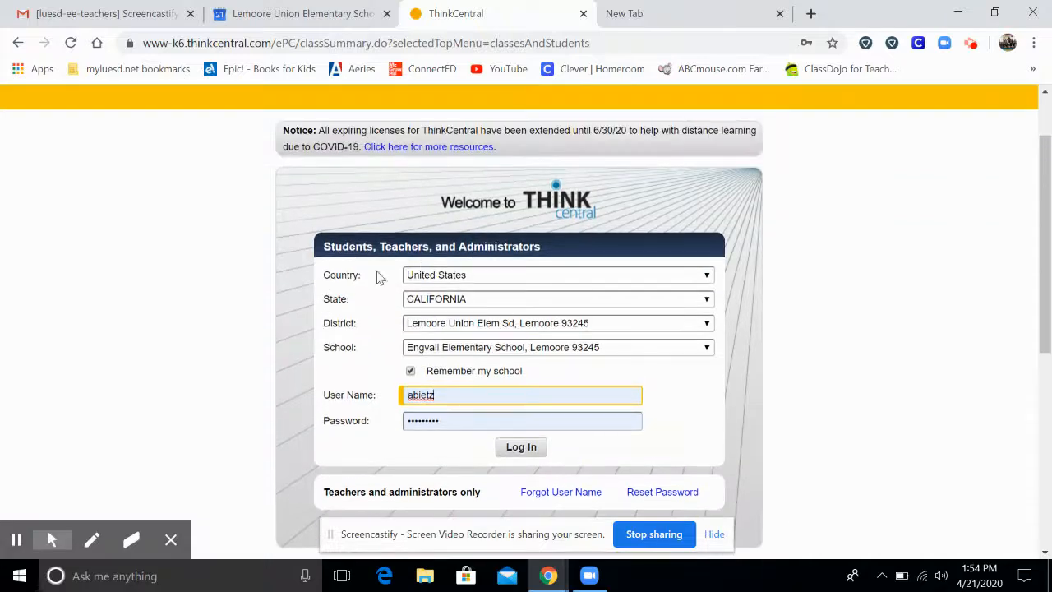
pyautogui.click(507, 447)
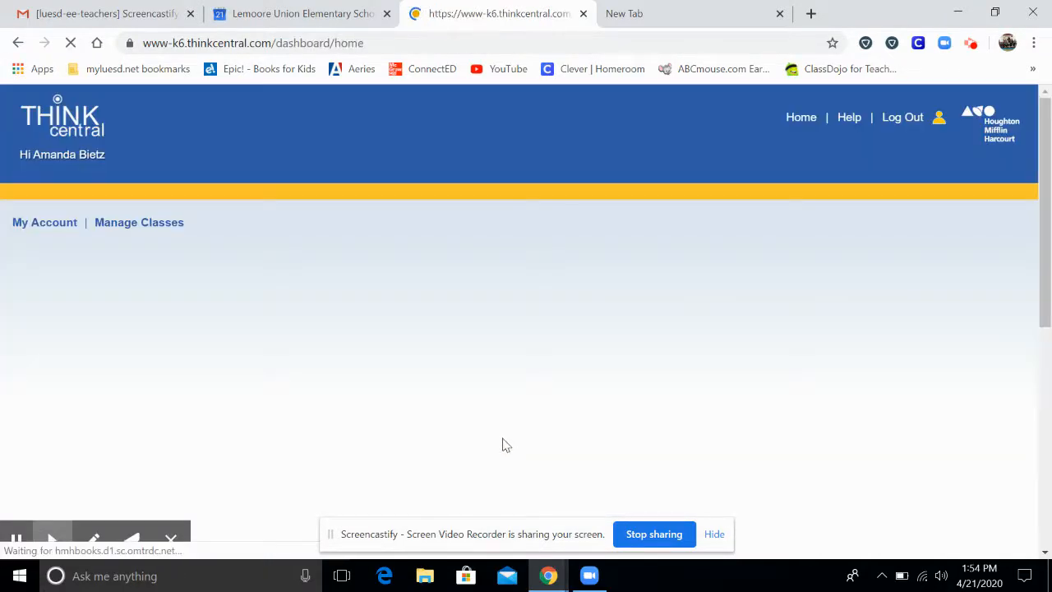
pyautogui.click(152, 228)
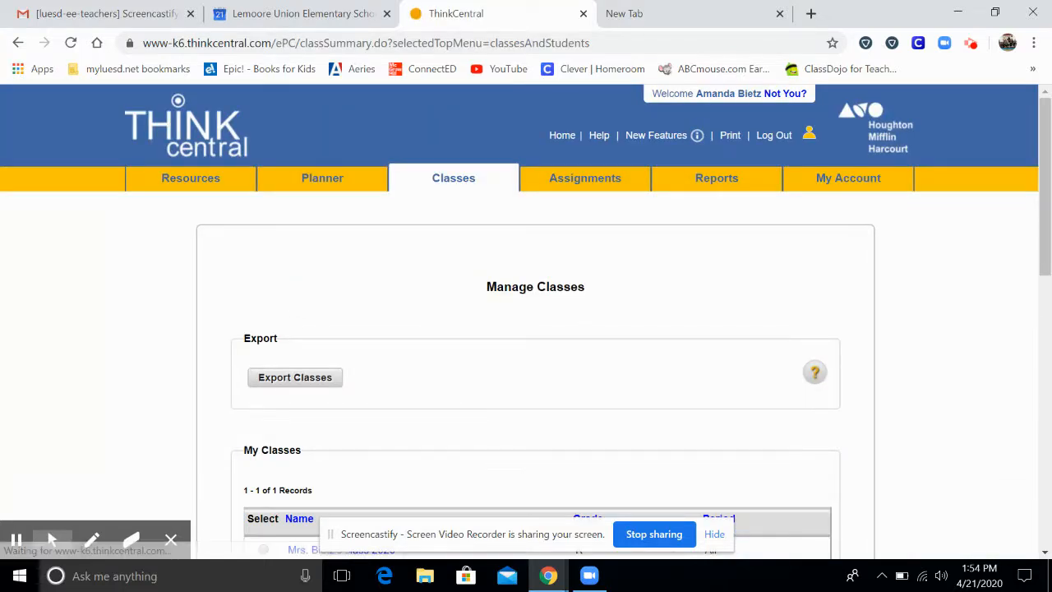
# Step: Select the existing kindergarten class in the My Classes list and open it for editing
pyautogui.click(715, 535)
pyautogui.scroll(-3, 600, 428)
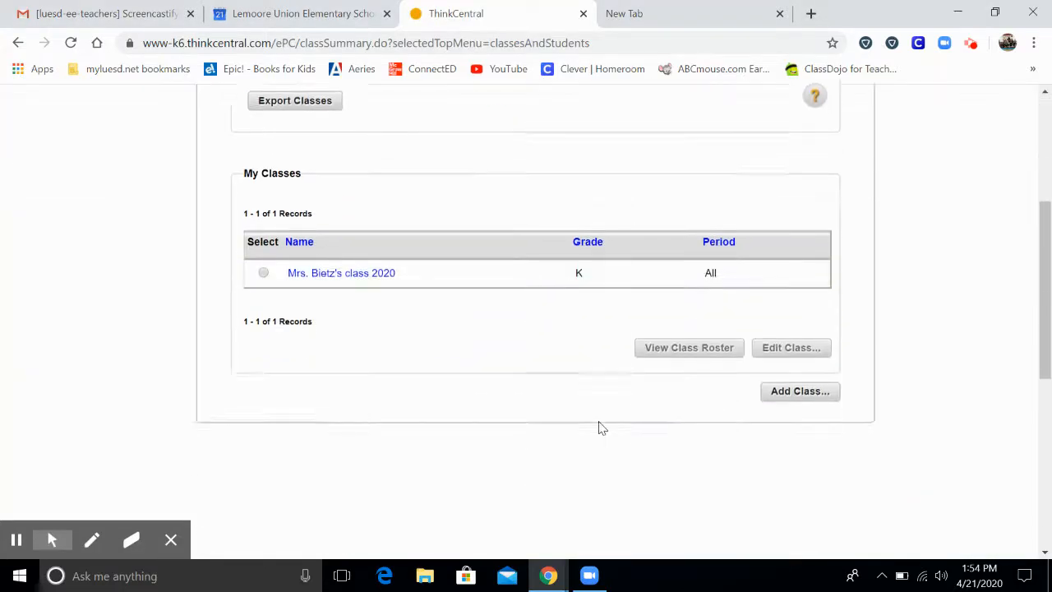
pyautogui.scroll(-1, 599, 428)
pyautogui.click(263, 222)
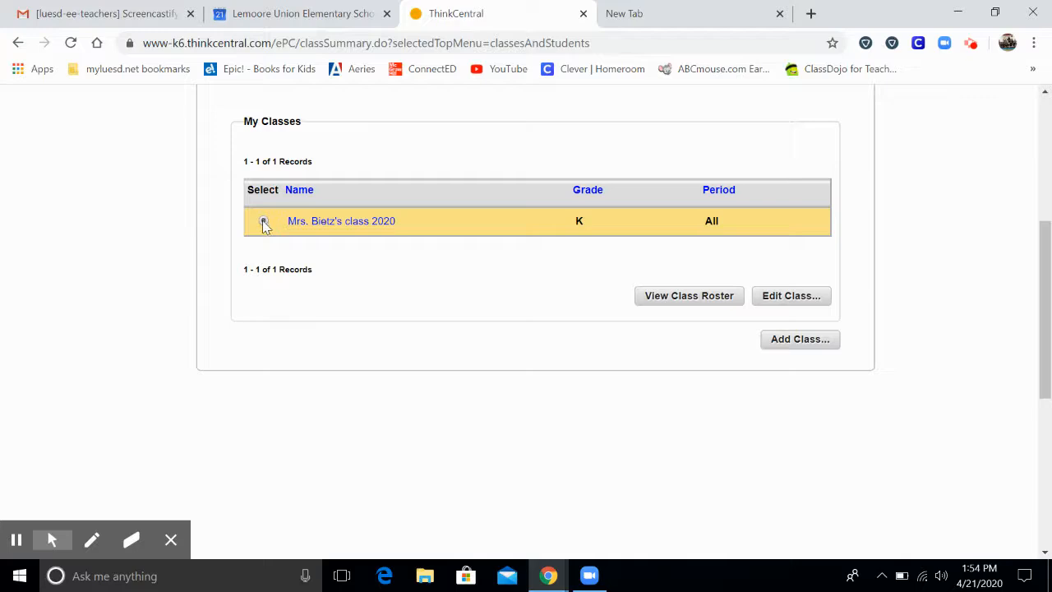
pyautogui.click(771, 304)
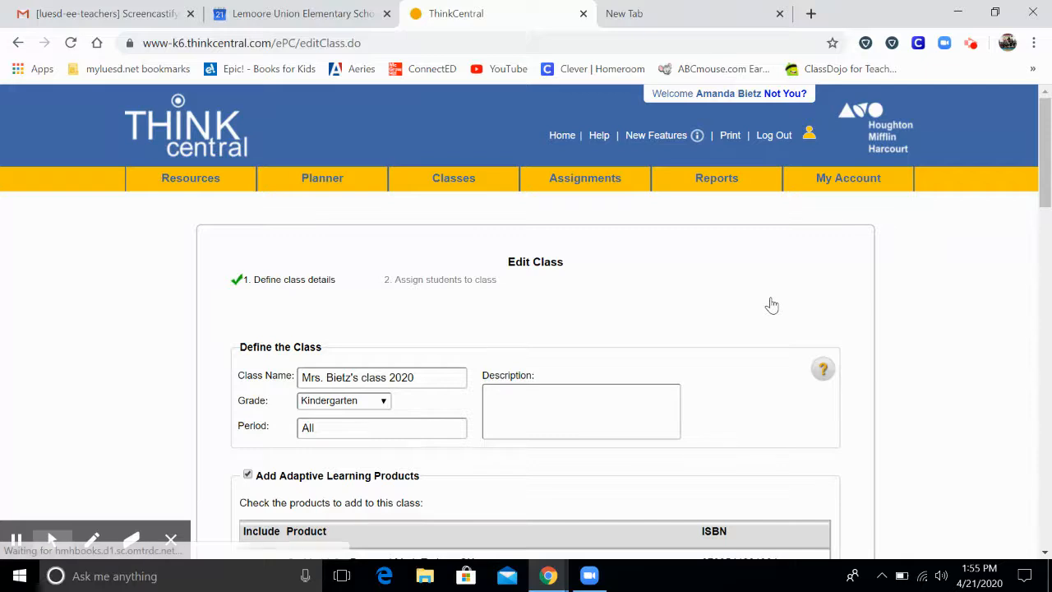
# Step: Review the class's adaptive learning and library products and save the class details
pyautogui.scroll(-2, 359, 243)
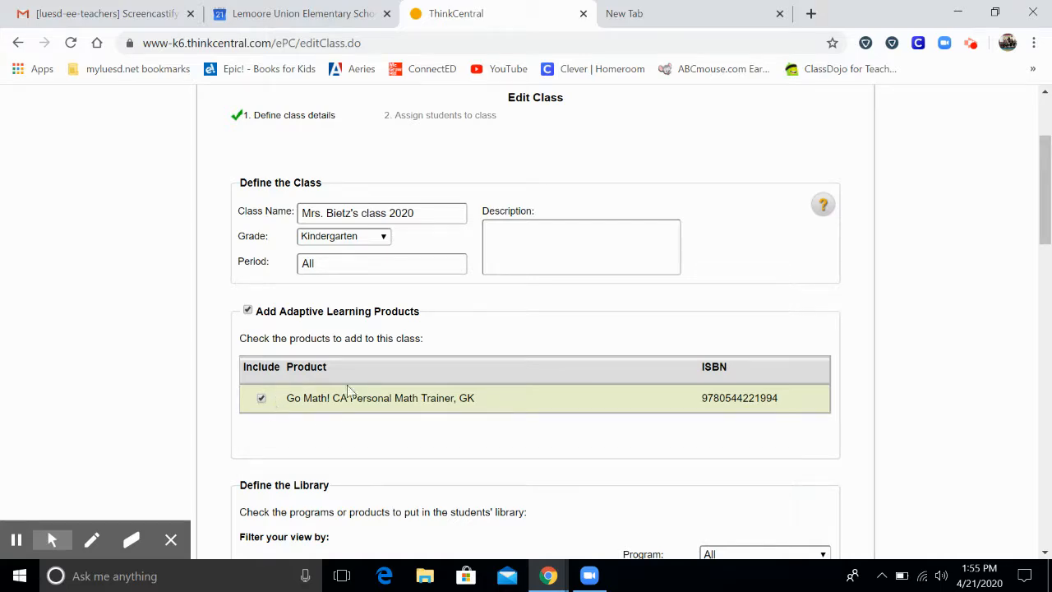
pyautogui.scroll(-3, 344, 377)
pyautogui.scroll(-15, 344, 375)
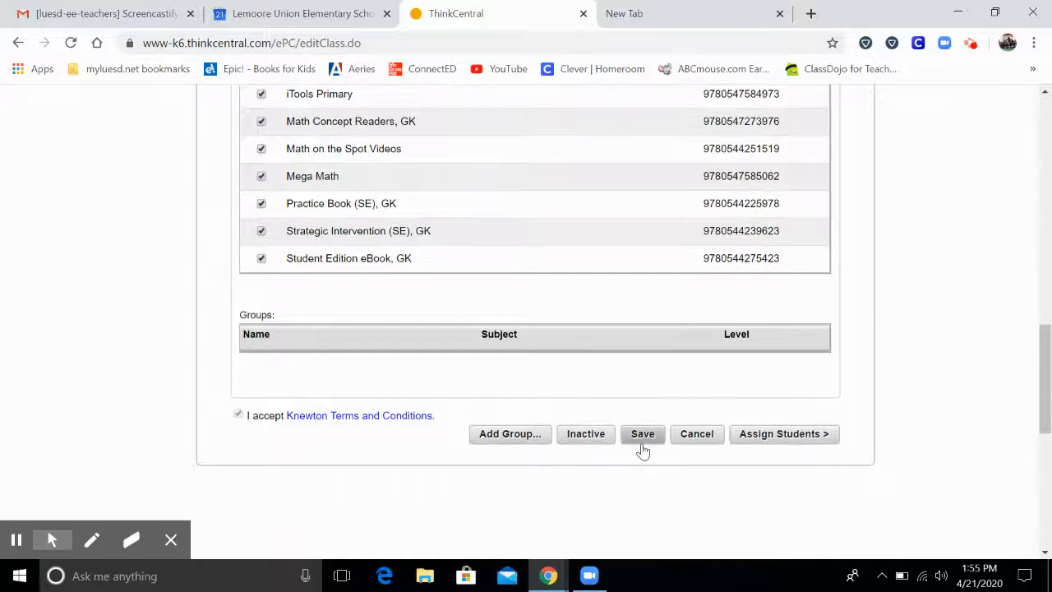
pyautogui.click(643, 436)
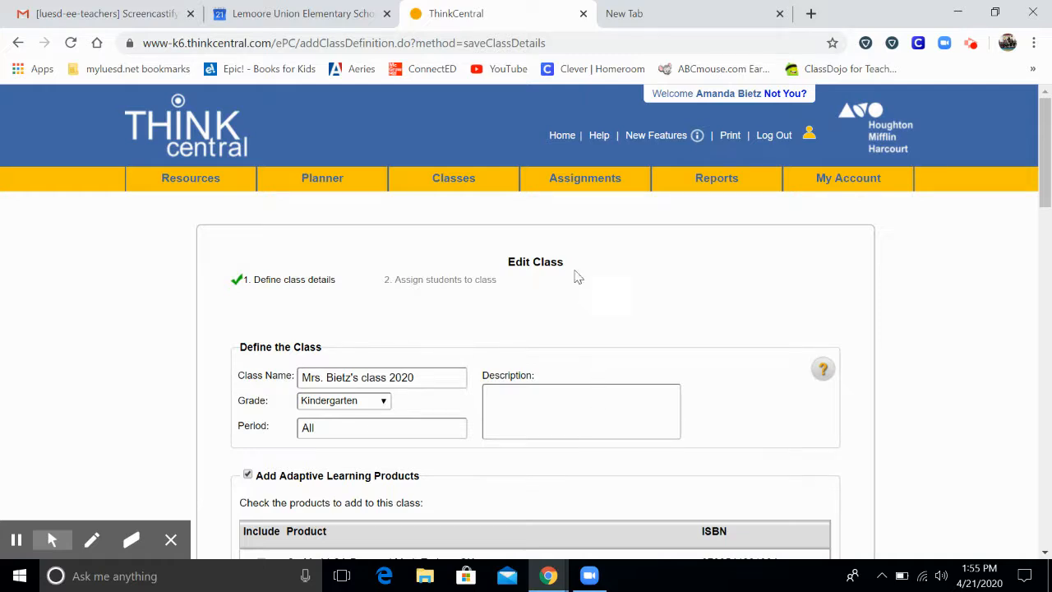
# Step: Start adding an activity assignment and browse the resources of the CA Go Math! Grade KG program
pyautogui.moveTo(579, 188)
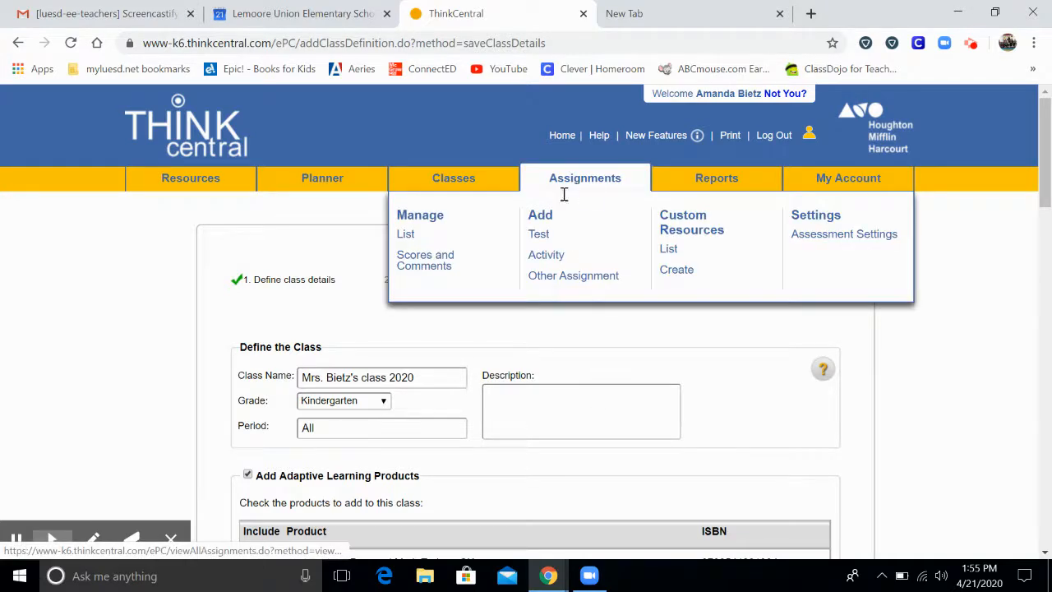
pyautogui.click(554, 257)
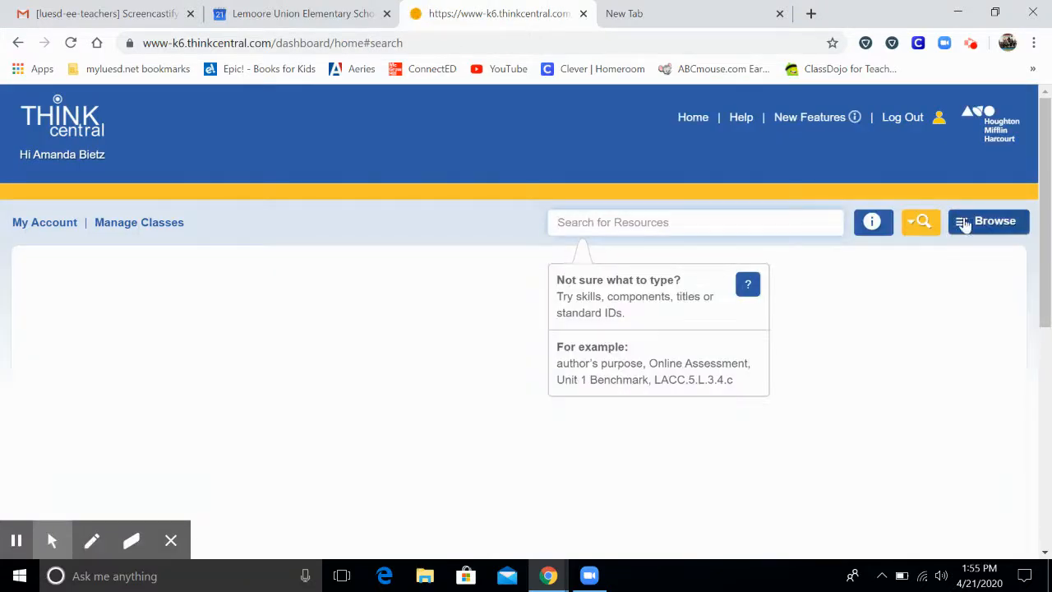
pyautogui.click(970, 228)
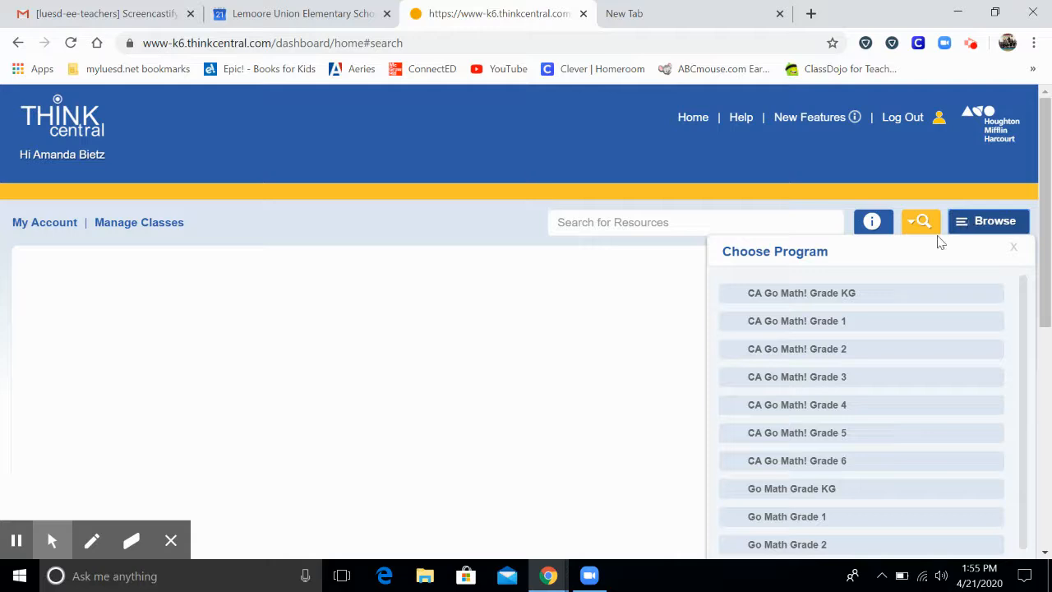
pyautogui.click(811, 301)
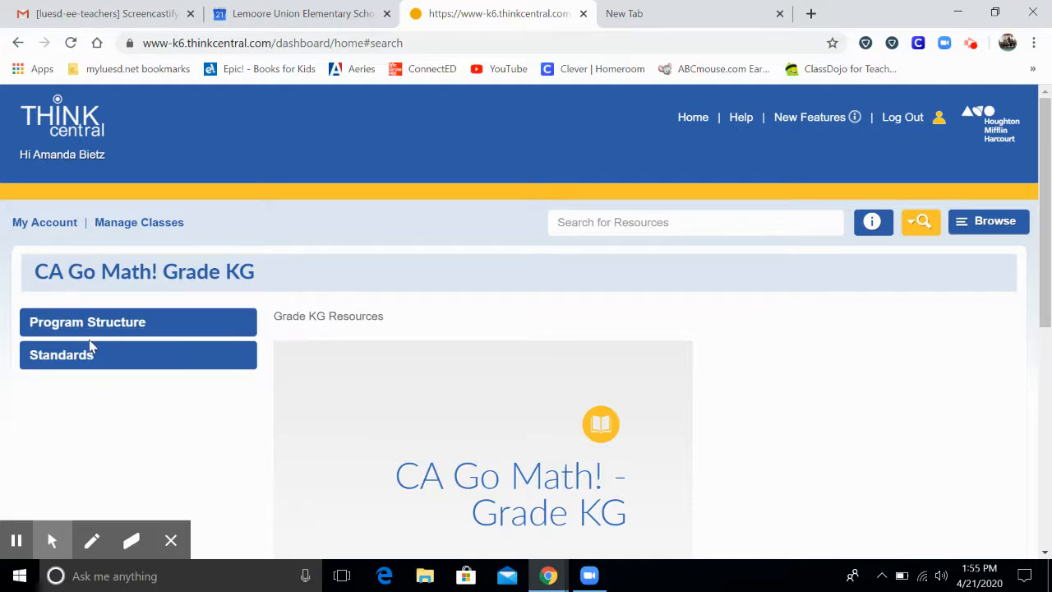
# Step: Expand the Common Core State Standards through CA Math CC (2010, with 2013 updates) K-12 and Math (2013) to Kindergarten
pyautogui.scroll(-2, 87, 321)
pyautogui.click(72, 191)
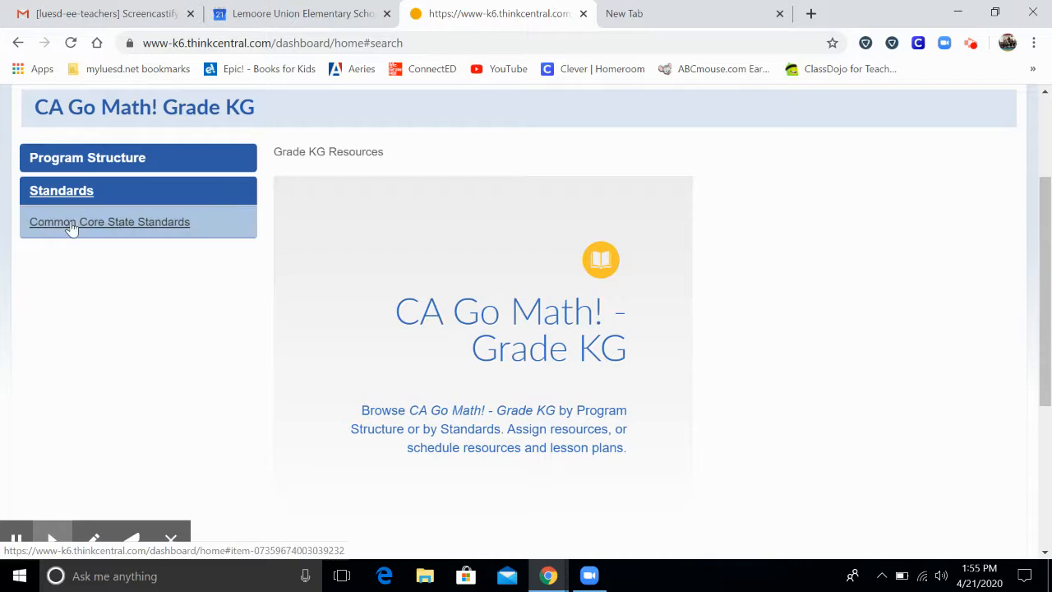
pyautogui.click(72, 229)
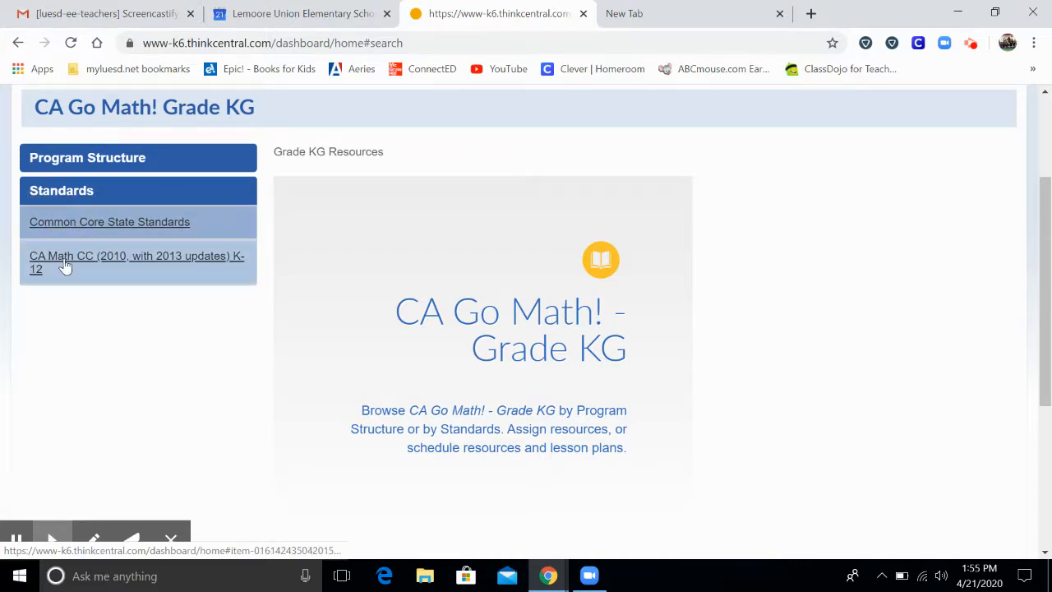
pyautogui.click(66, 267)
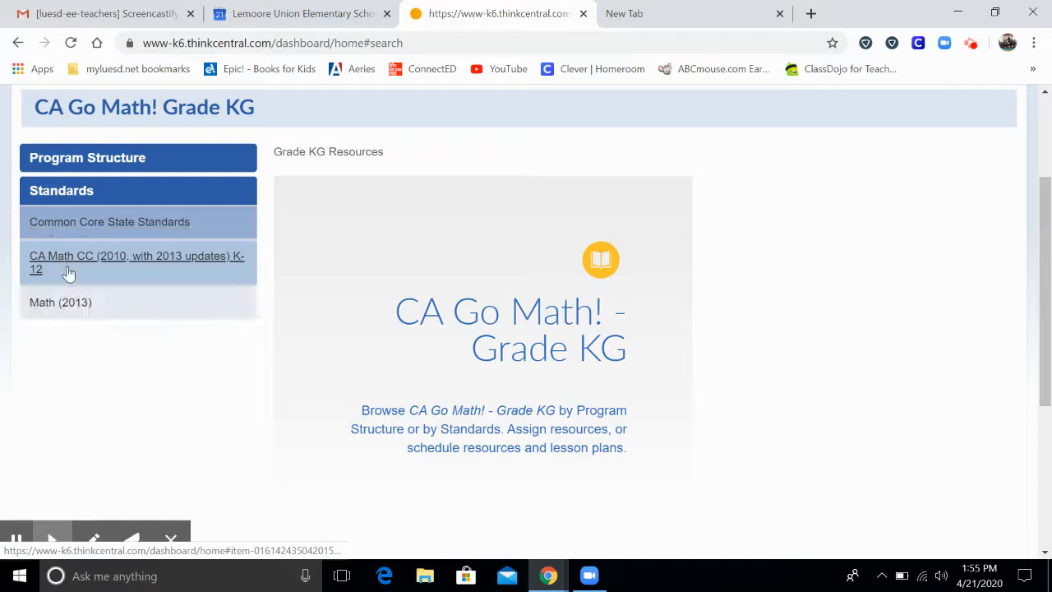
pyautogui.click(65, 303)
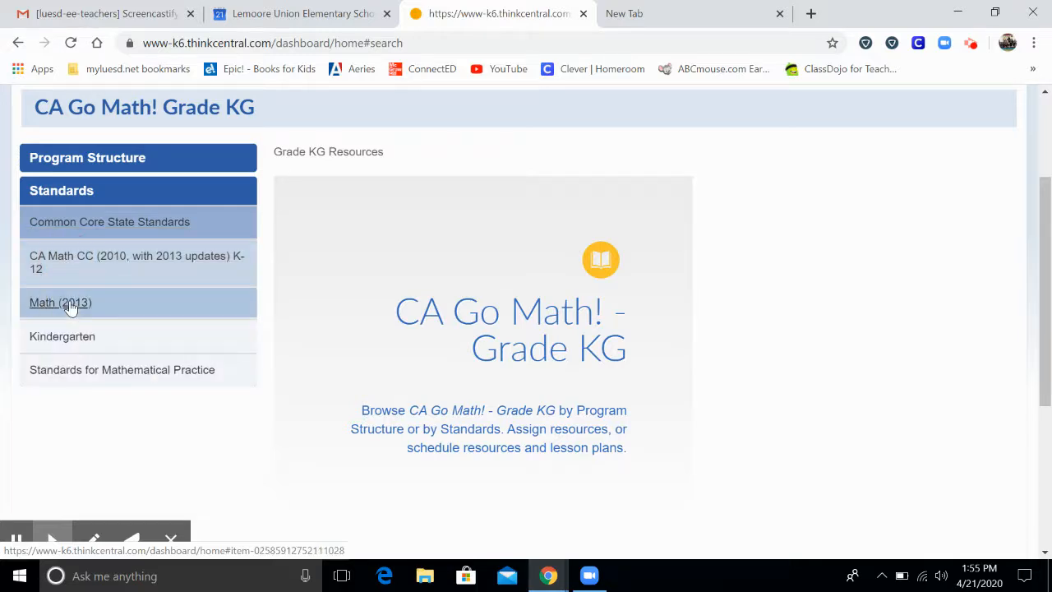
pyautogui.click(70, 337)
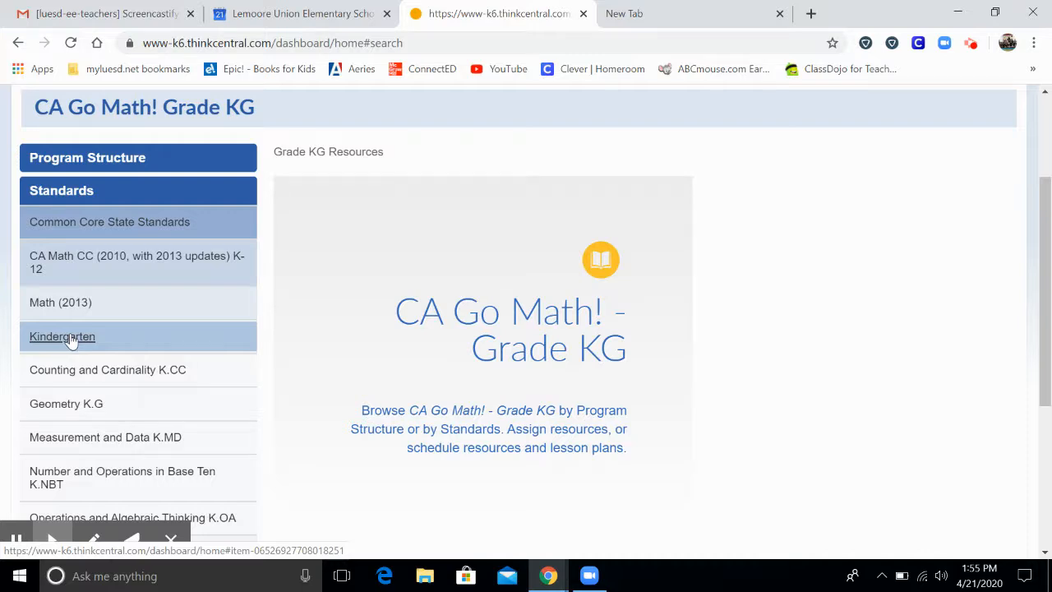
# Step: Open standard K.NBT.1 under Number and Operations in Base Ten, within the work with numbers 11–19
pyautogui.scroll(-3, 73, 337)
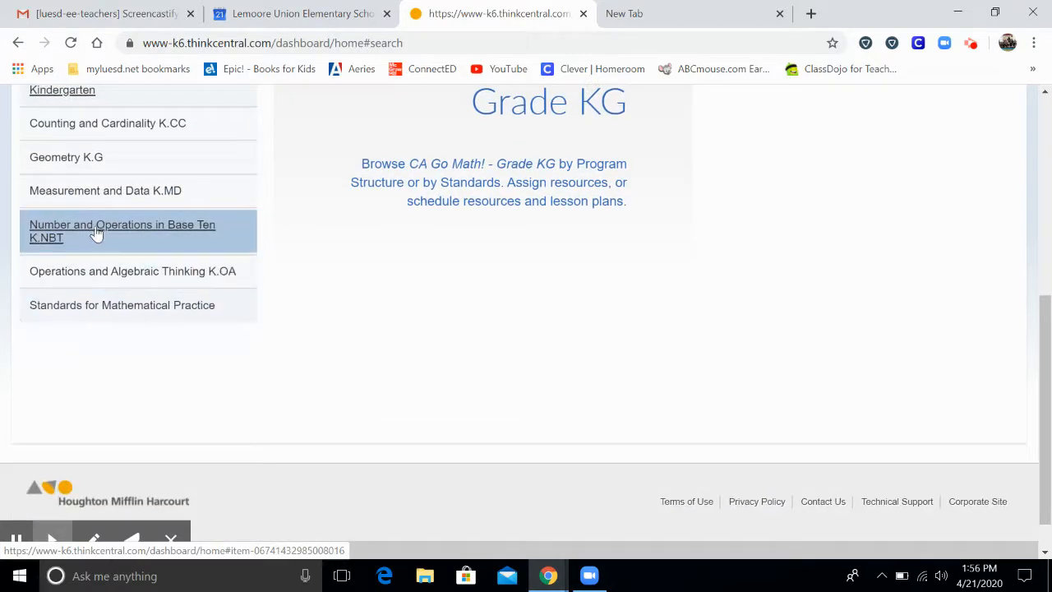
pyautogui.click(96, 234)
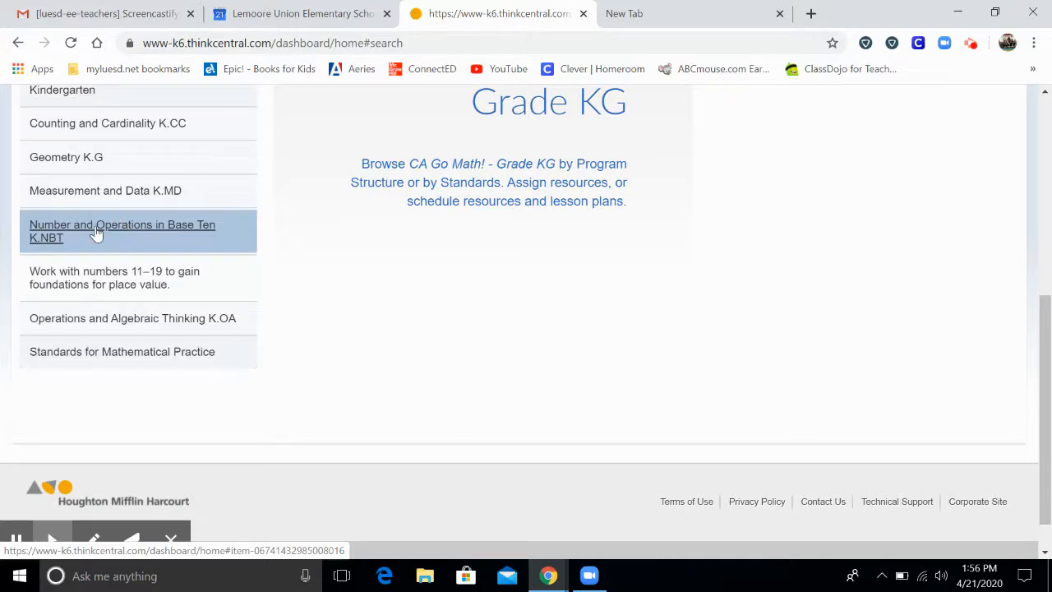
pyautogui.click(86, 282)
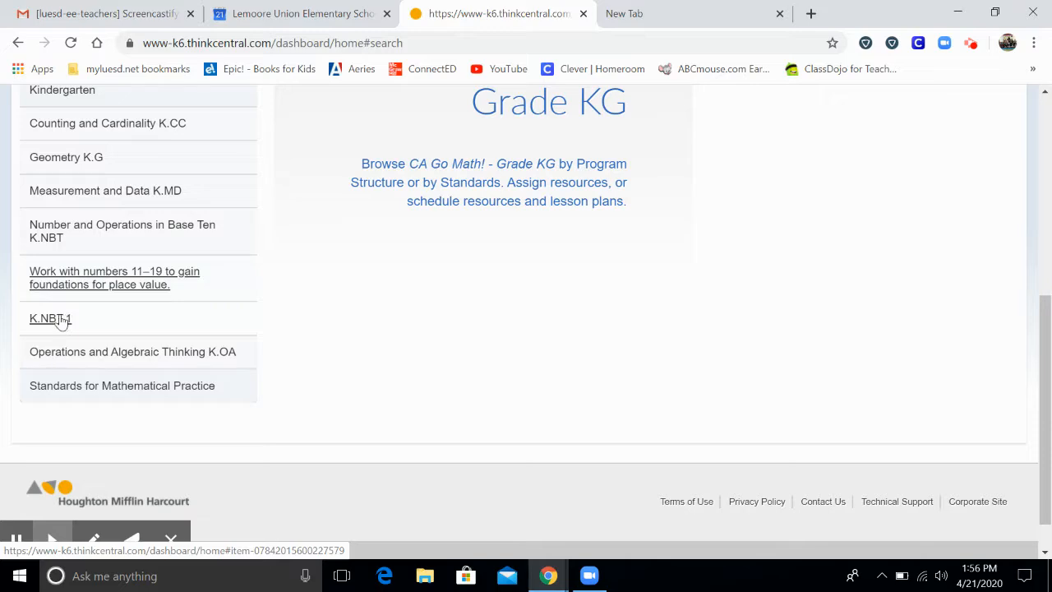
pyautogui.click(62, 321)
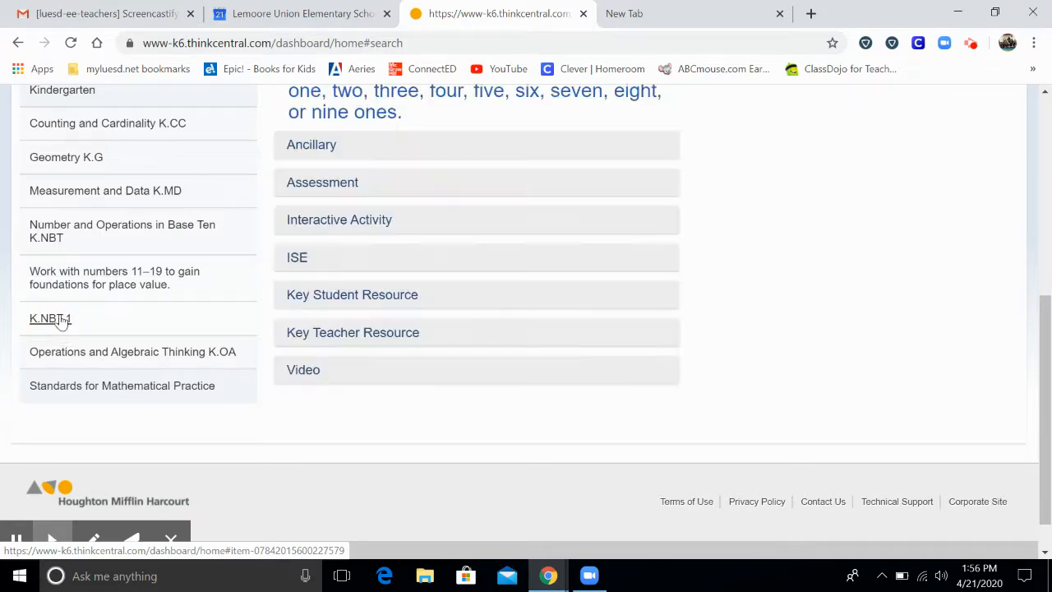
# Step: Read the K.NBT.1 standard description and expand its ISE resources
pyautogui.scroll(5, 388, 172)
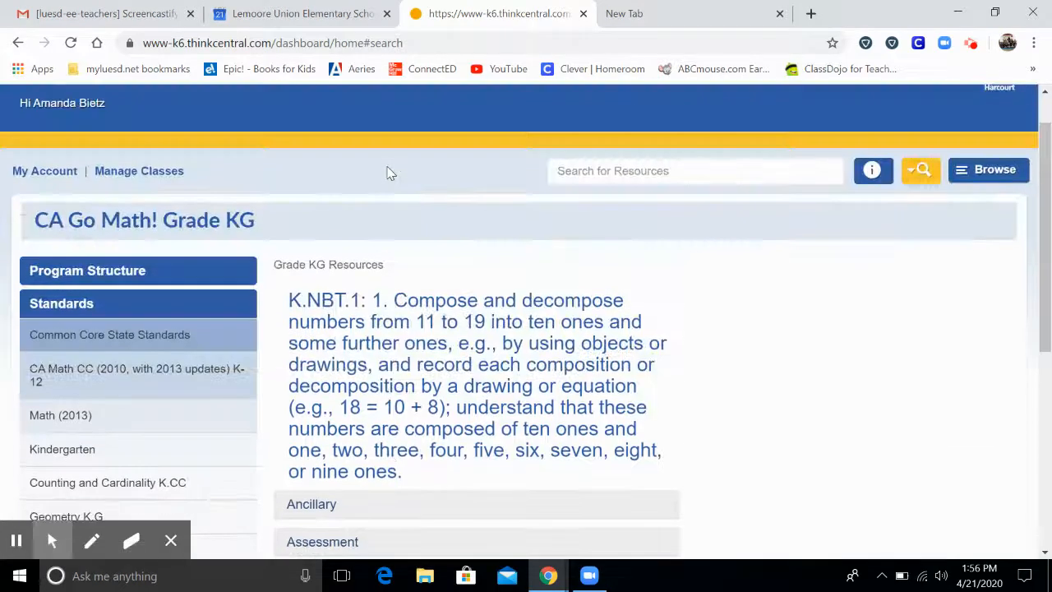
pyautogui.scroll(-2, 354, 168)
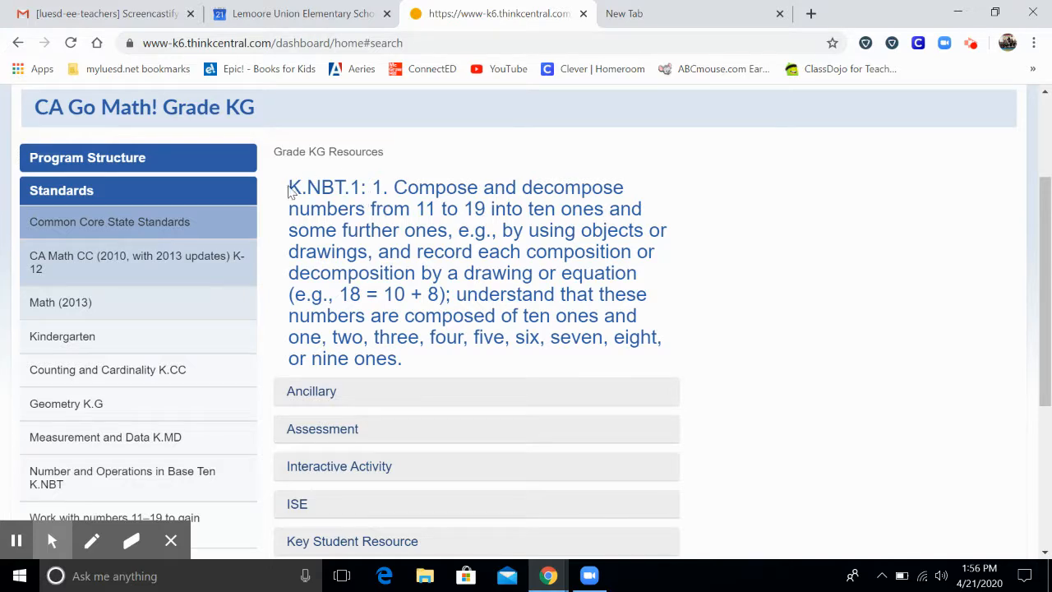
pyautogui.scroll(-4, 375, 212)
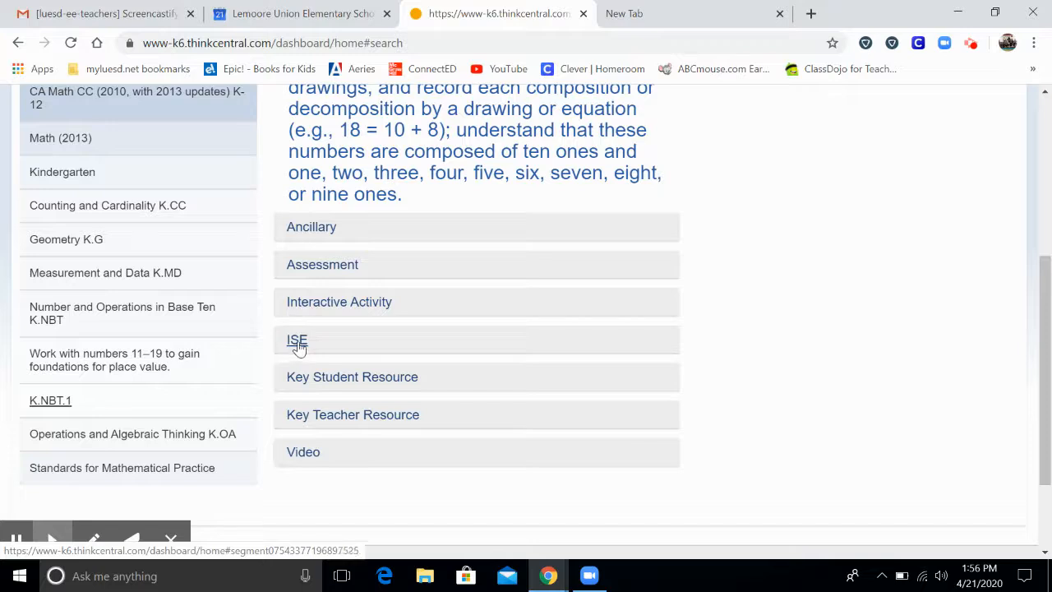
pyautogui.click(298, 341)
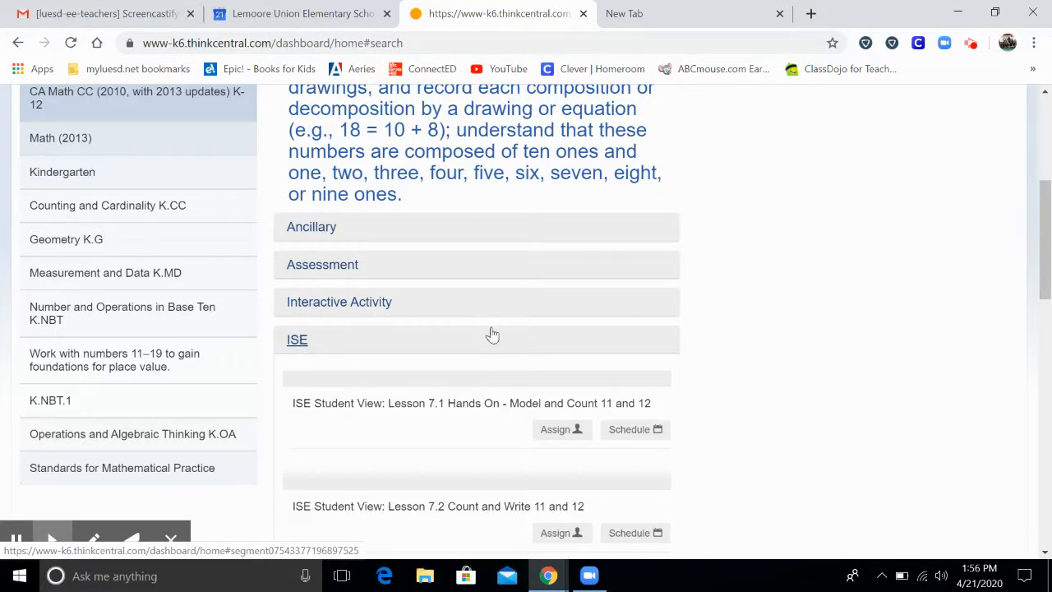
# Step: Look through the ISE lessons and start assigning "ISE Student View: Lesson 7.1 Hands On - Model and Count 11 and 12"
pyautogui.scroll(-1, 370, 448)
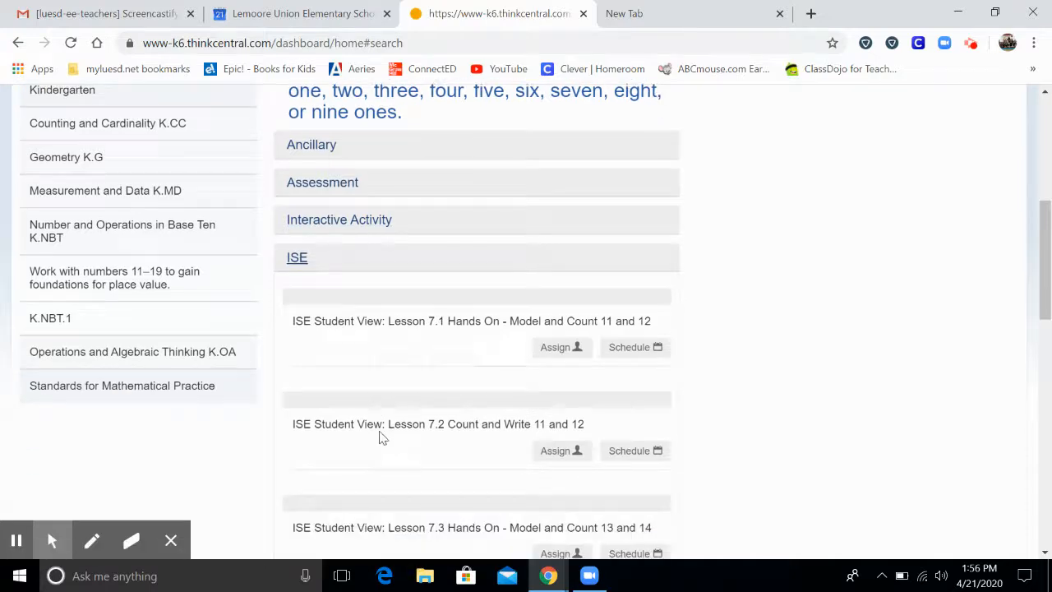
pyautogui.scroll(-4, 380, 430)
pyautogui.scroll(2, 398, 327)
pyautogui.scroll(-7, 398, 327)
pyautogui.scroll(-1, 398, 327)
pyautogui.scroll(7, 396, 329)
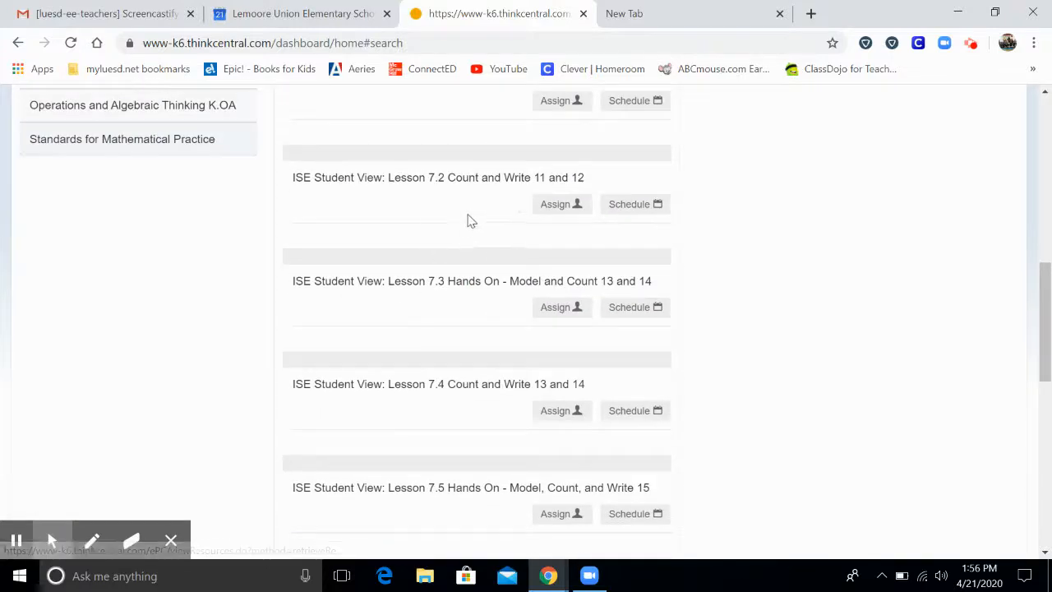
pyautogui.scroll(1, 415, 185)
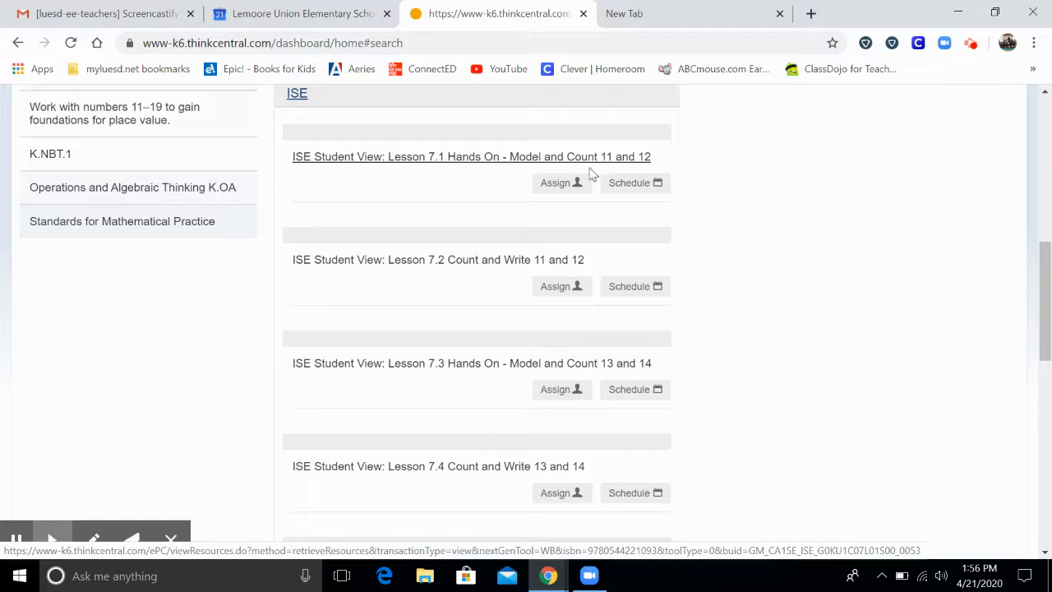
pyautogui.click(554, 190)
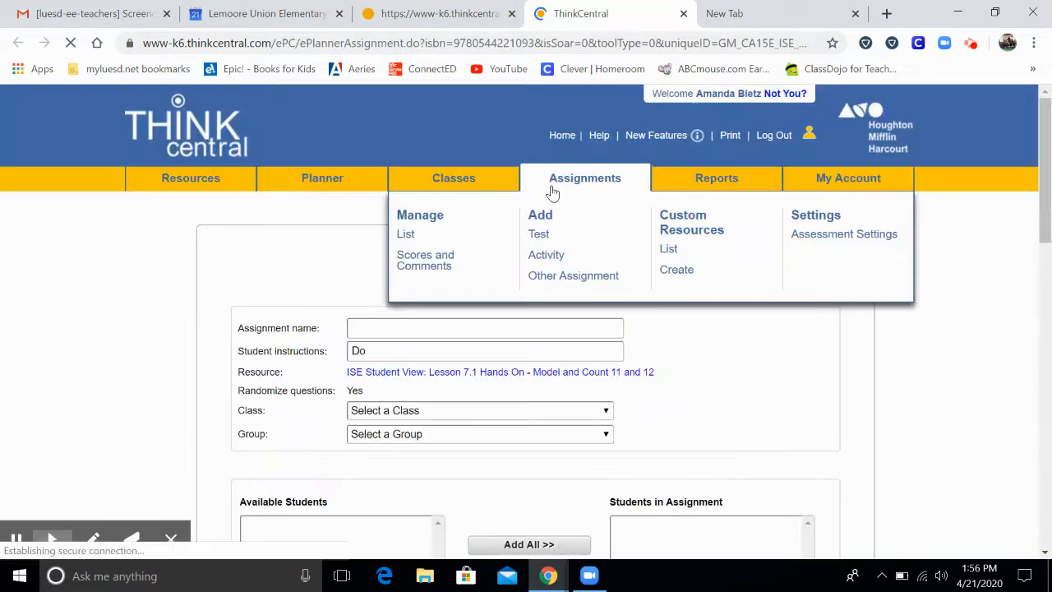
# Step: Name the assignment "7.1 Model and count 11 and 12" with the student instructions "Do"
pyautogui.click(390, 330)
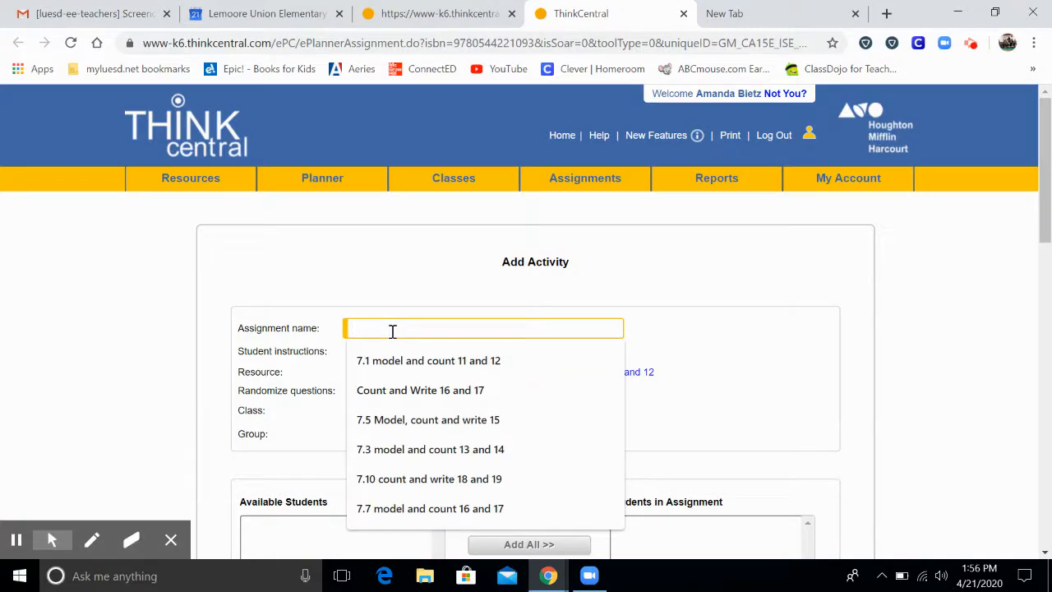
pyautogui.write('7.1 model and count 11 and 12')
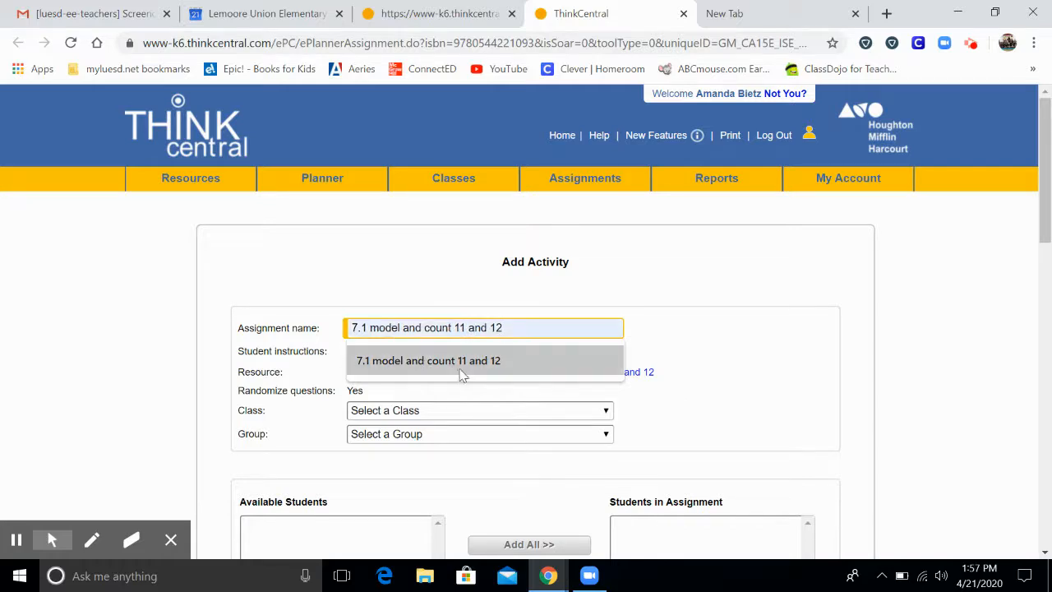
pyautogui.click(512, 329)
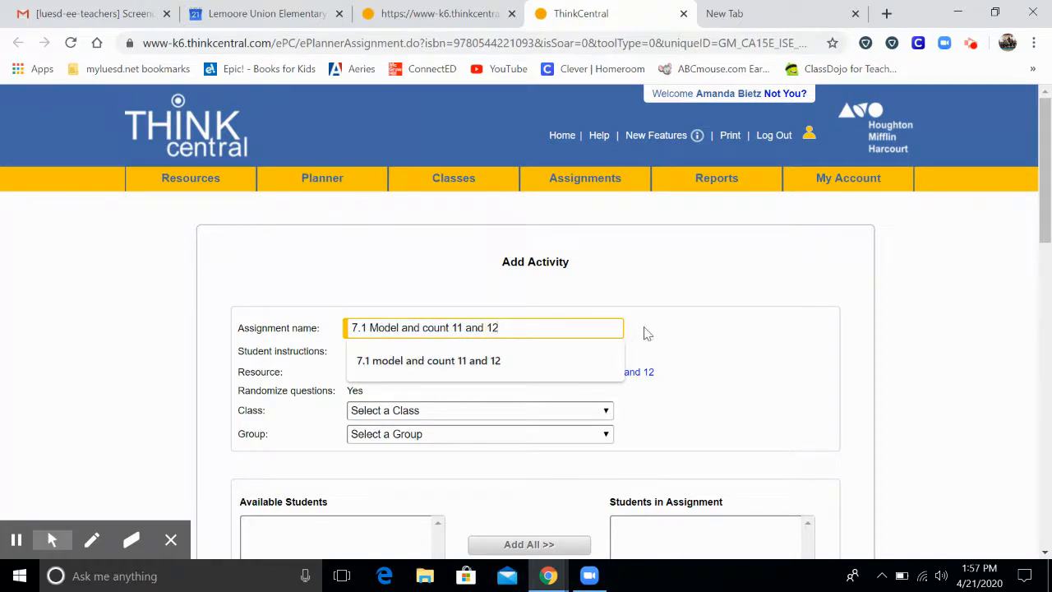
pyautogui.press('Tab')
pyautogui.write('Do')
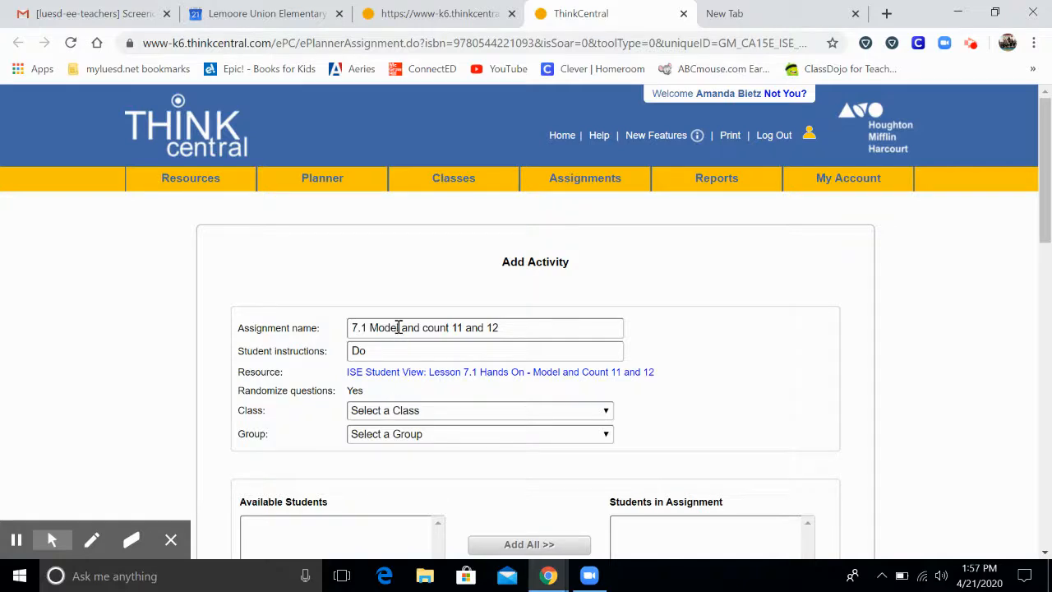
# Step: Select the 2020 class for the Lesson 7.1 assignment and add all of its available students
pyautogui.scroll(-1, 403, 328)
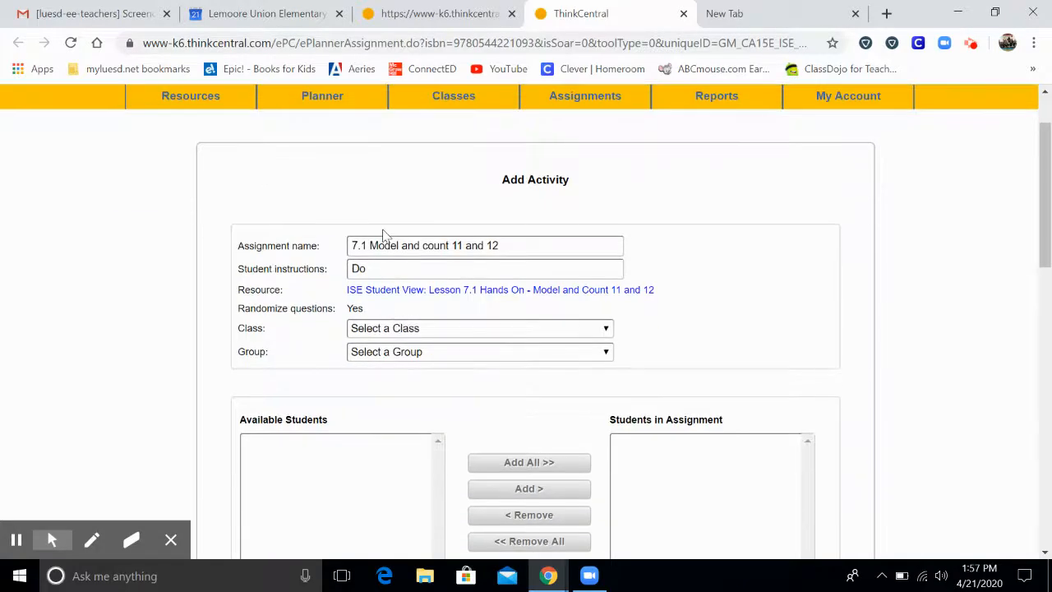
pyautogui.click(387, 330)
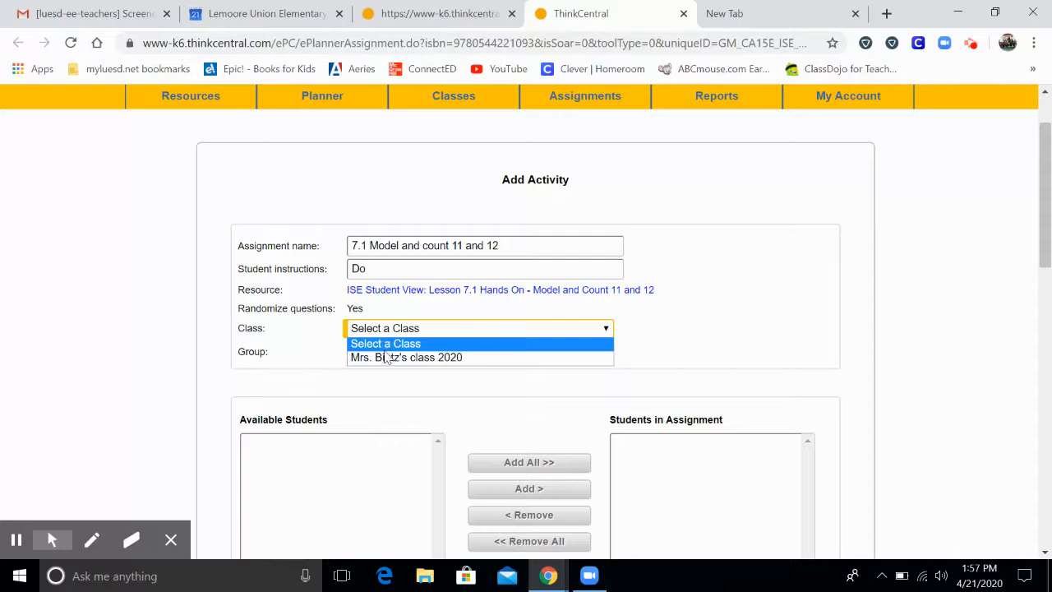
pyautogui.click(386, 357)
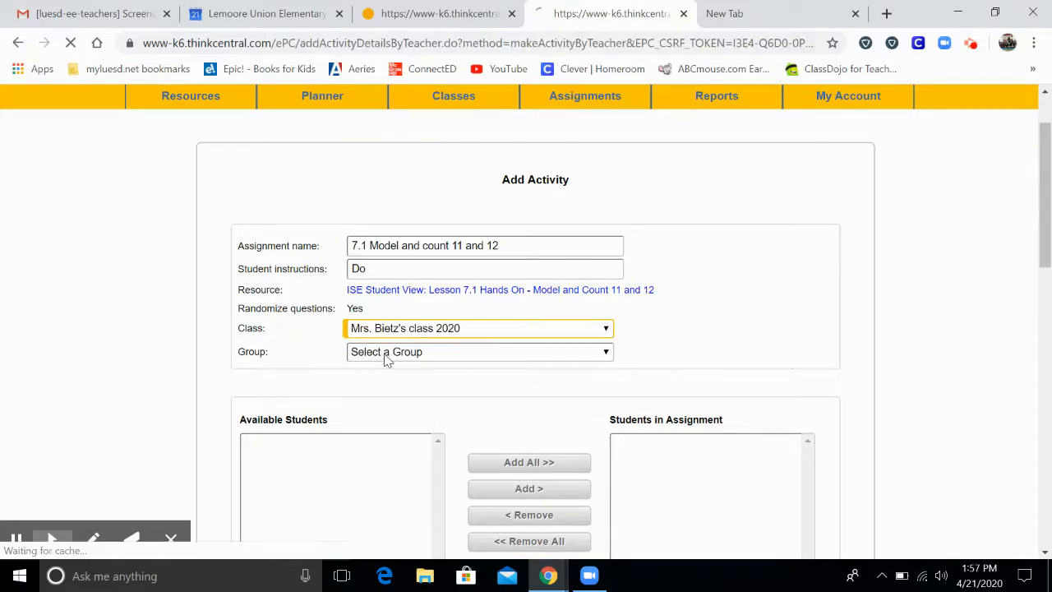
pyautogui.scroll(-2, 387, 358)
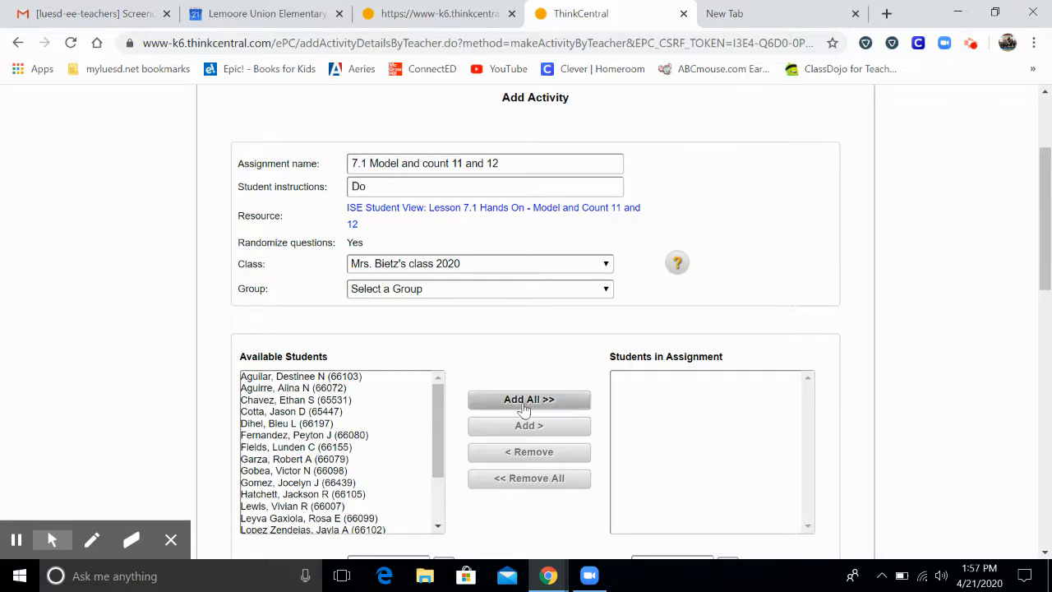
pyautogui.click(534, 403)
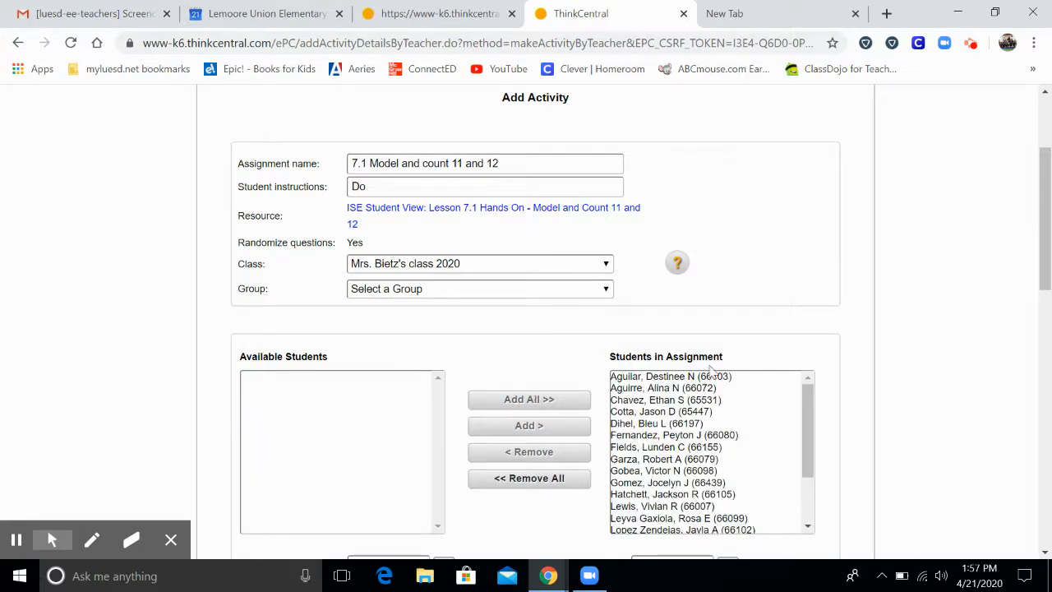
pyautogui.scroll(-3, 707, 518)
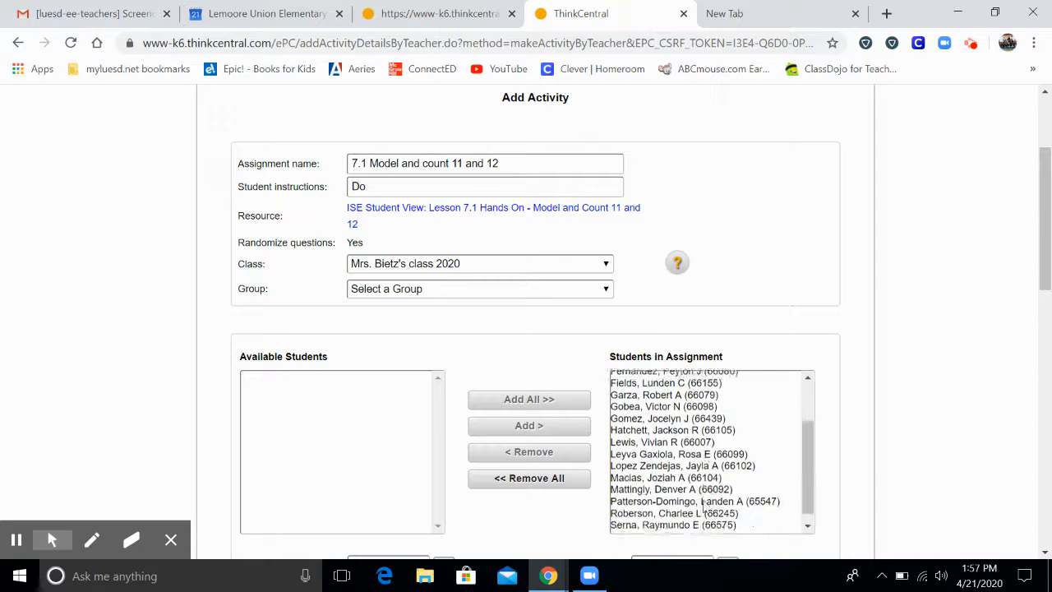
pyautogui.scroll(3, 693, 432)
pyautogui.scroll(-3, 896, 367)
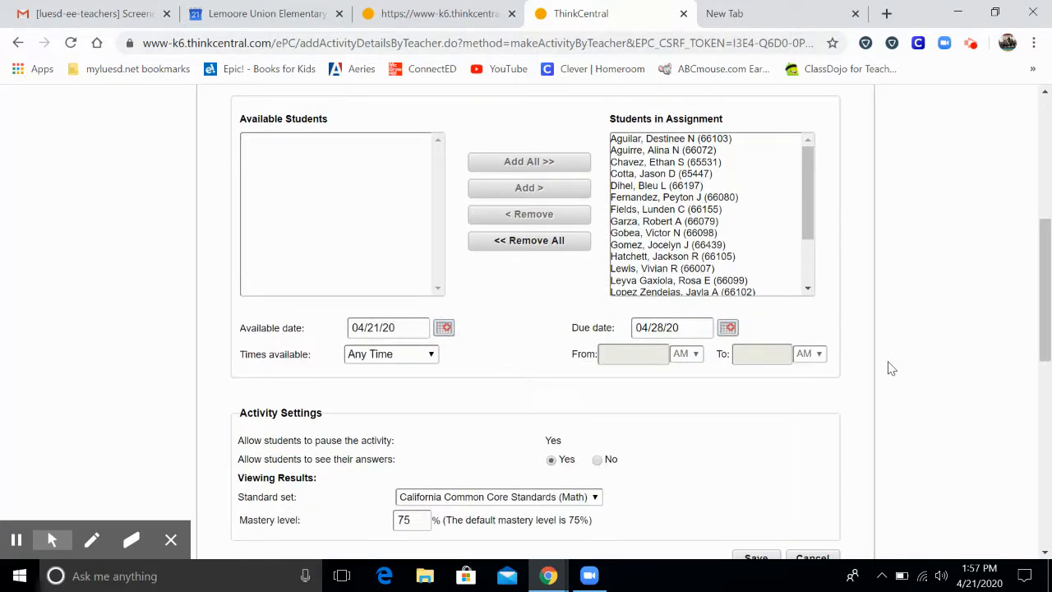
# Step: Set the Lesson 7.1 assignment's available date to 04/20/20 and its due date to 04/27/20
pyautogui.click(443, 320)
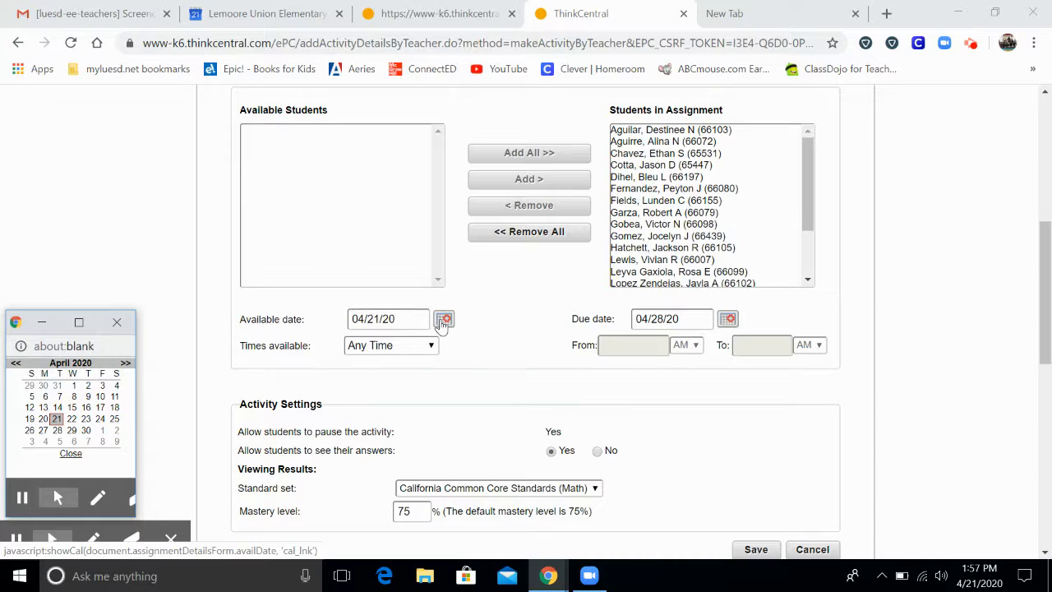
pyautogui.click(43, 419)
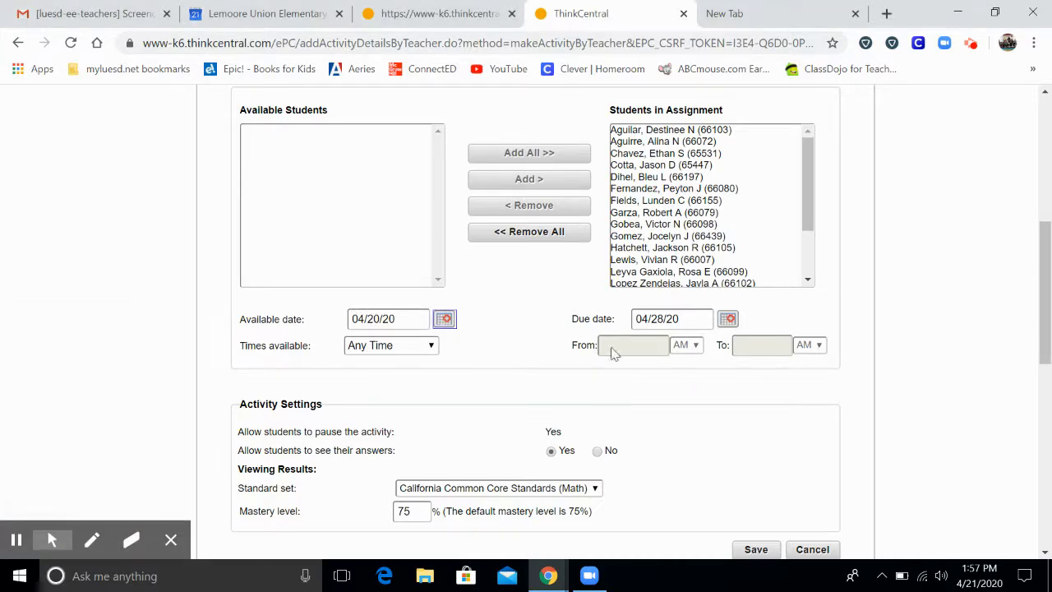
pyautogui.click(728, 319)
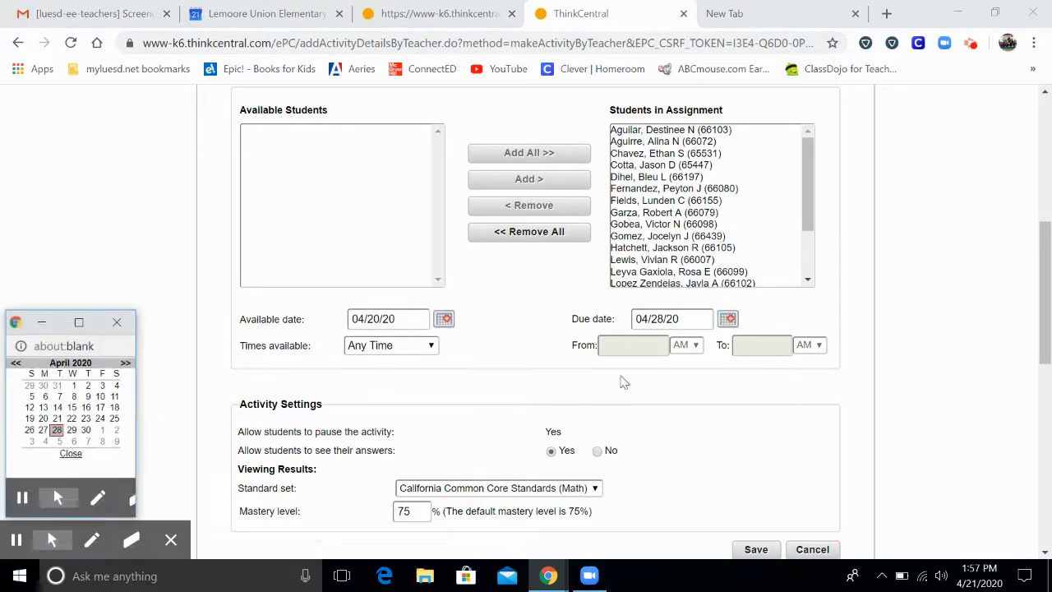
pyautogui.click(44, 430)
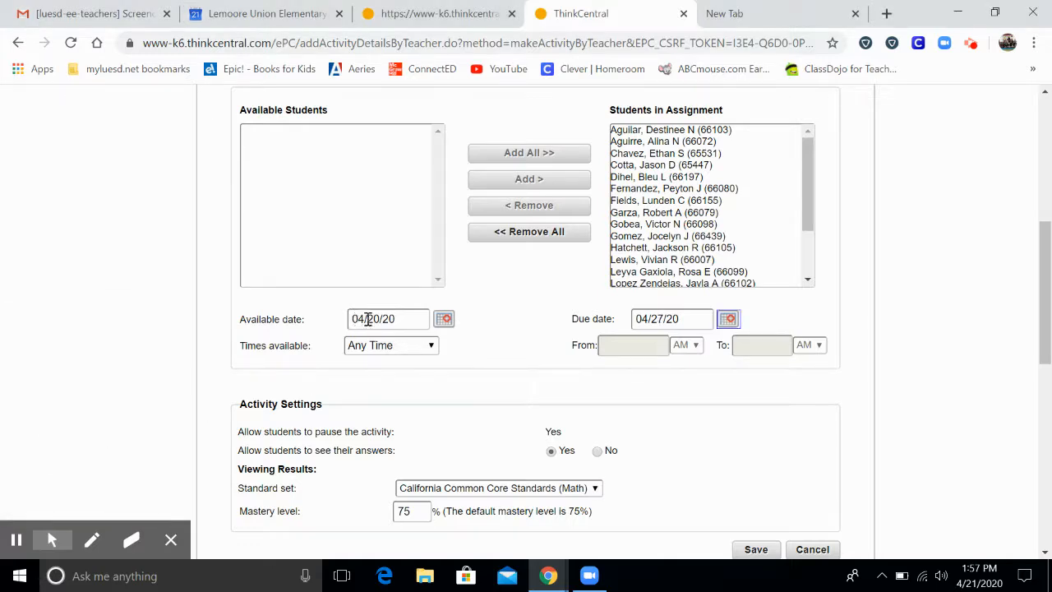
# Step: Cancel the Lesson 7.1 assignment without saving and close its page to return to the ISE lesson list
pyautogui.scroll(-1, 589, 370)
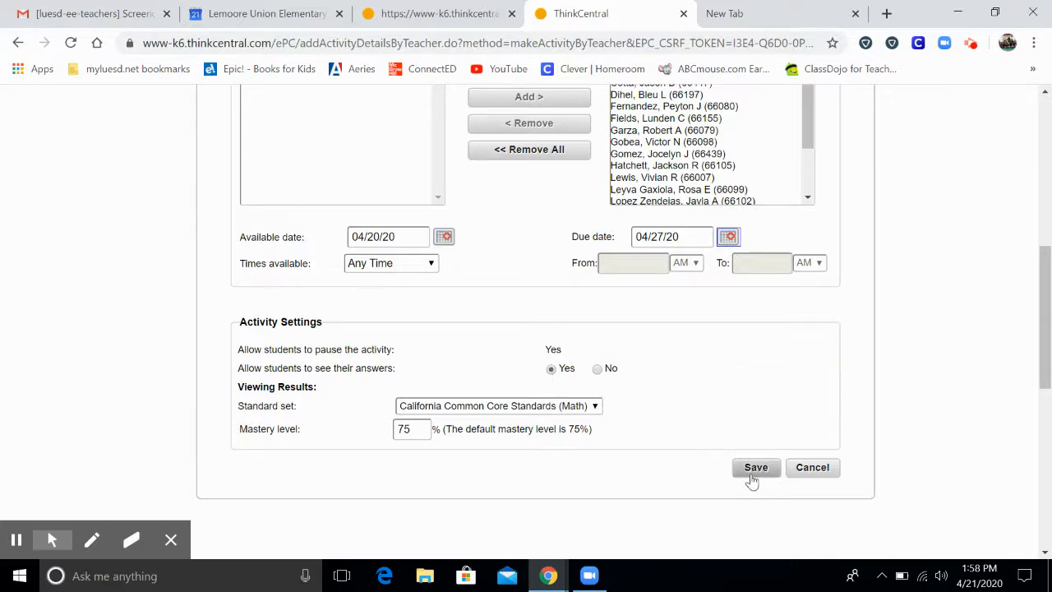
pyautogui.click(812, 469)
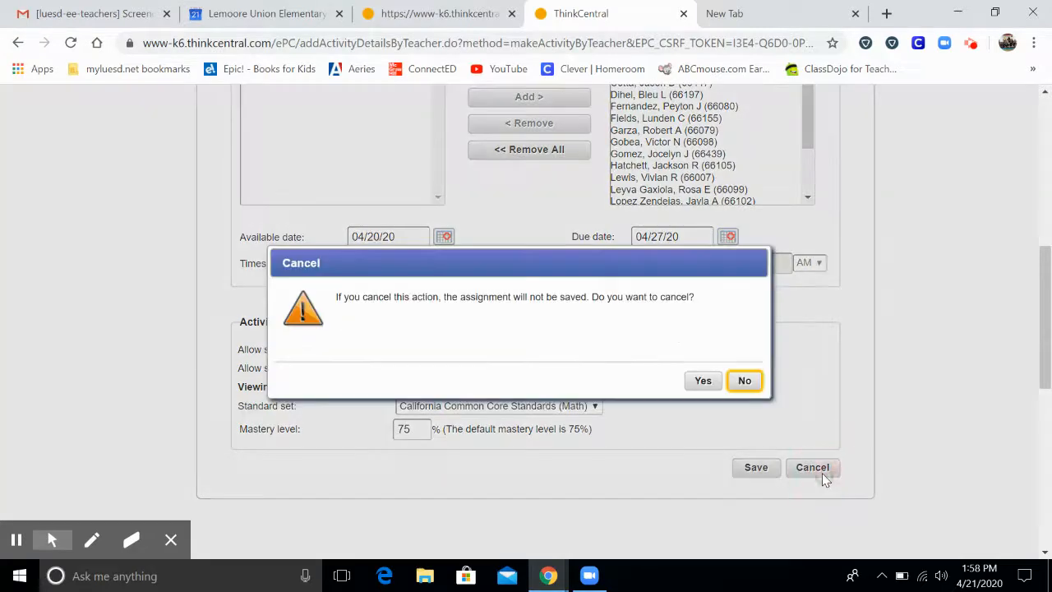
pyautogui.click(703, 383)
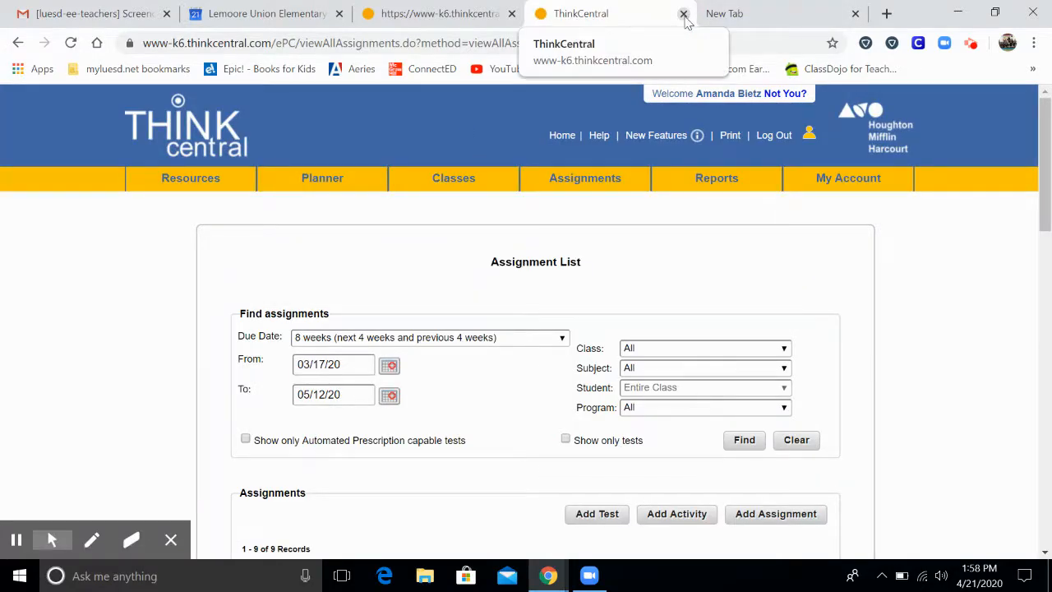
pyautogui.scroll(-2, 540, 371)
pyautogui.scroll(2, 541, 371)
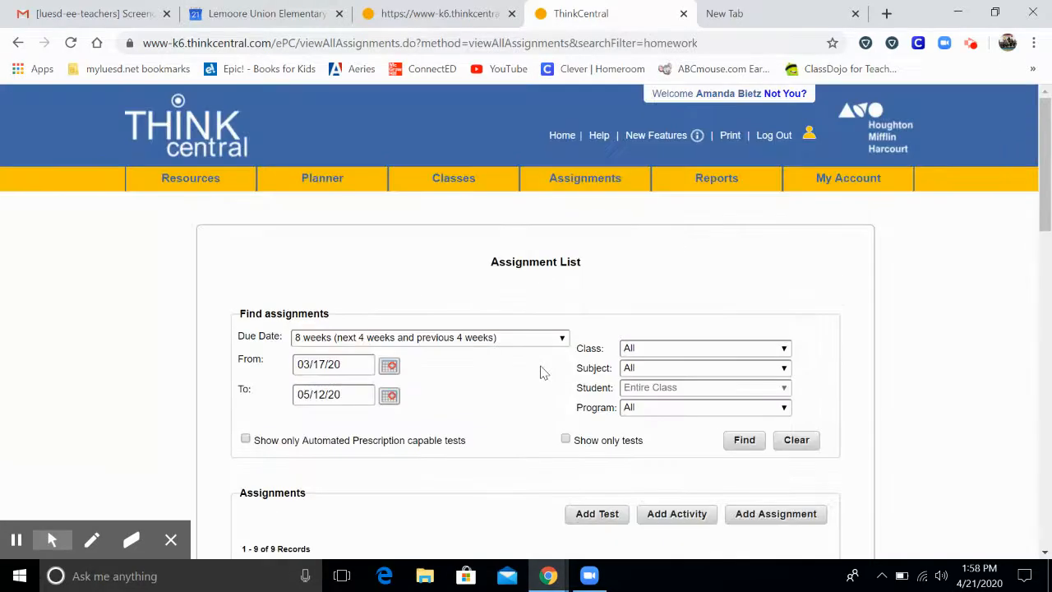
pyautogui.click(684, 13)
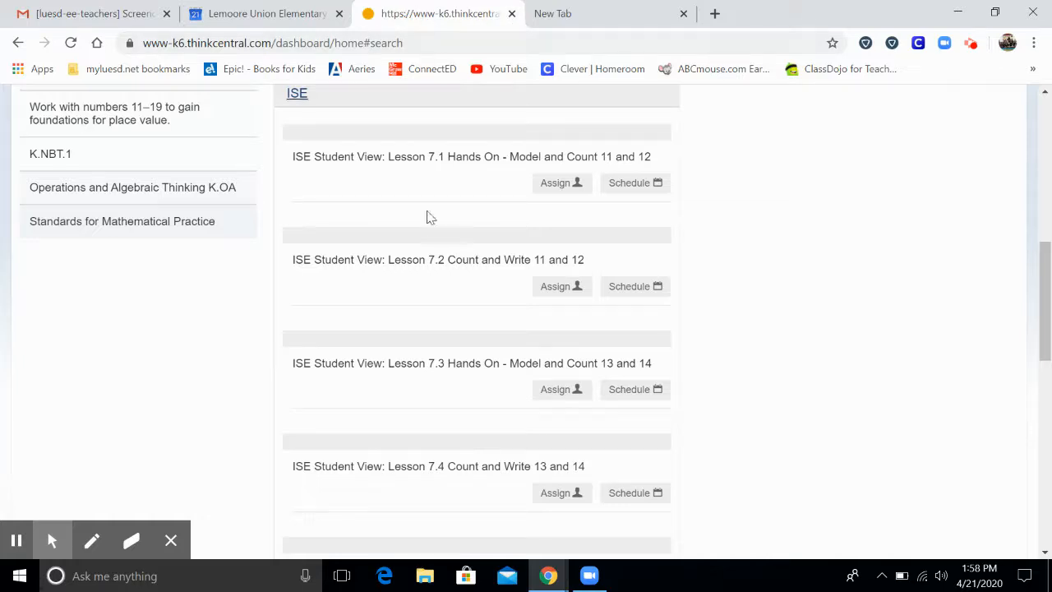
# Step: Start assigning "ISE Student View: Lesson 7.2 Count and Write 11 and 12" and name it "7.2 count and write 11 and 12"
pyautogui.click(549, 285)
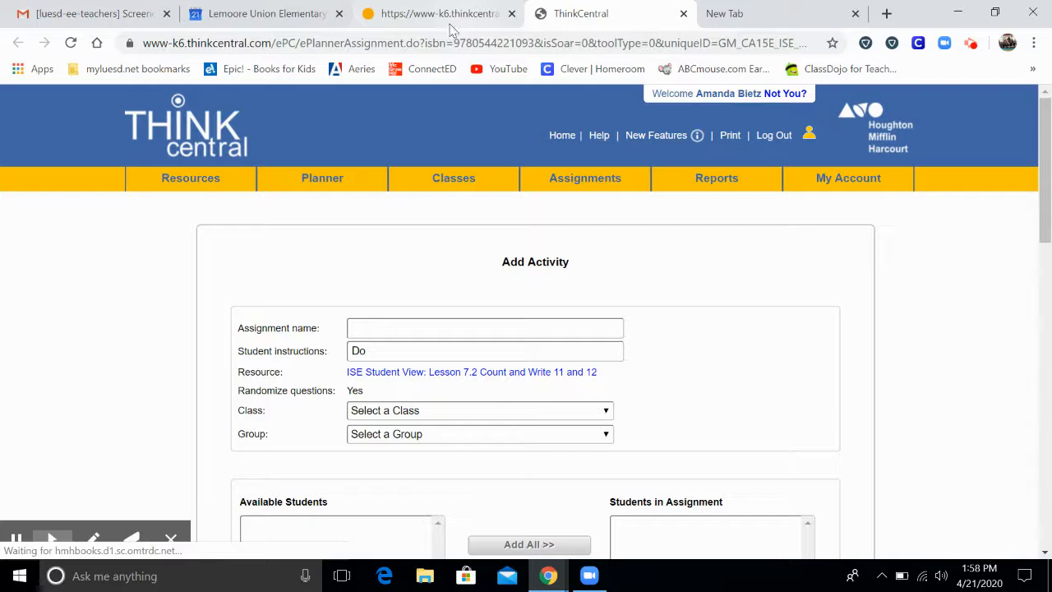
pyautogui.click(391, 330)
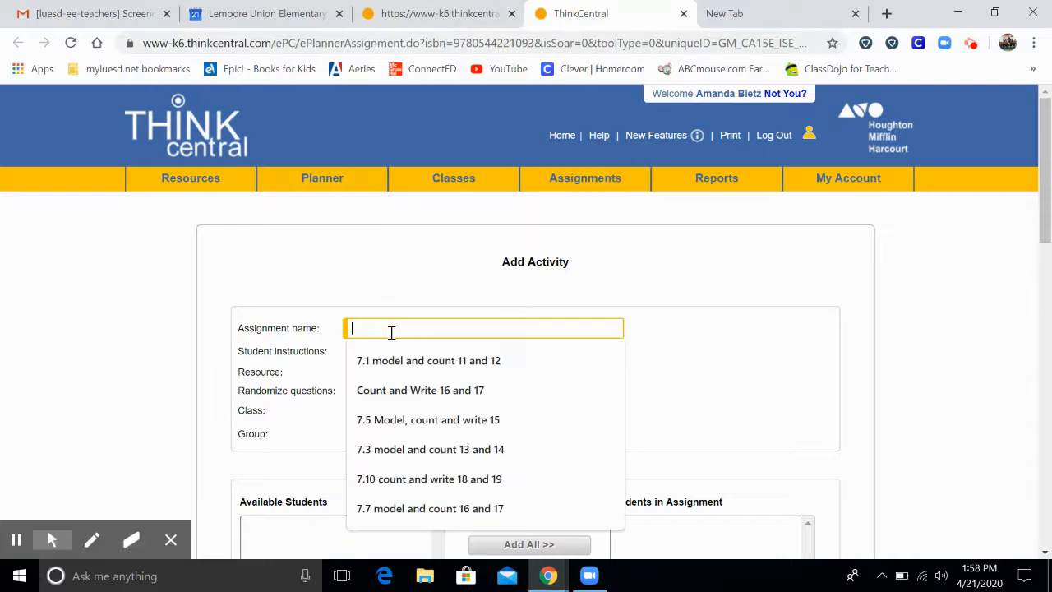
pyautogui.write('7.2')
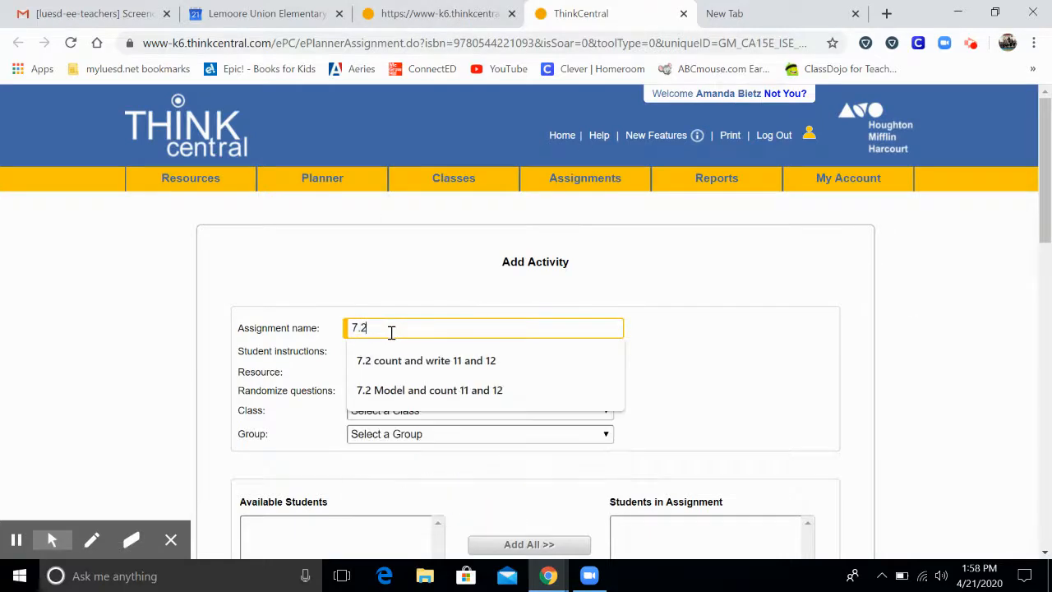
pyautogui.write(' cou')
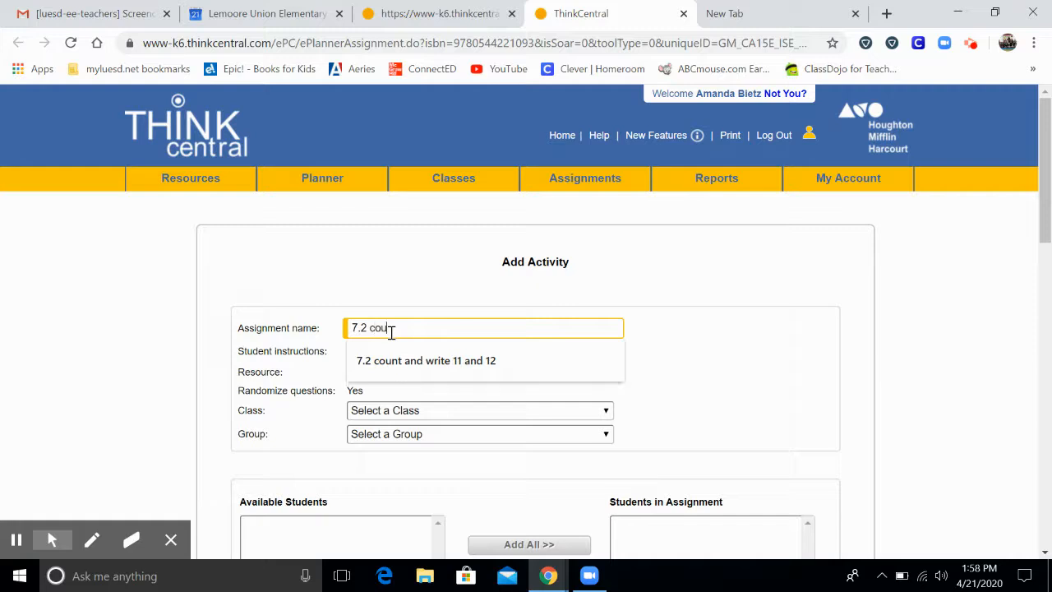
pyautogui.write('nt and wrte 1')
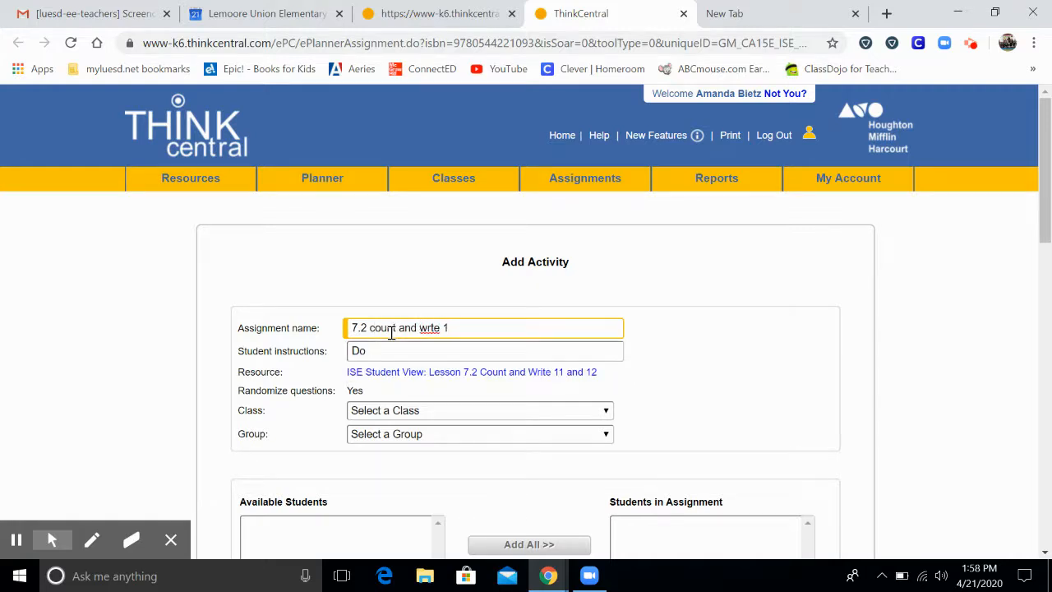
pyautogui.press('BackSpace')
pyautogui.press('BackSpace')
pyautogui.press('BackSpace')
pyautogui.press('BackSpace')
pyautogui.write('it')
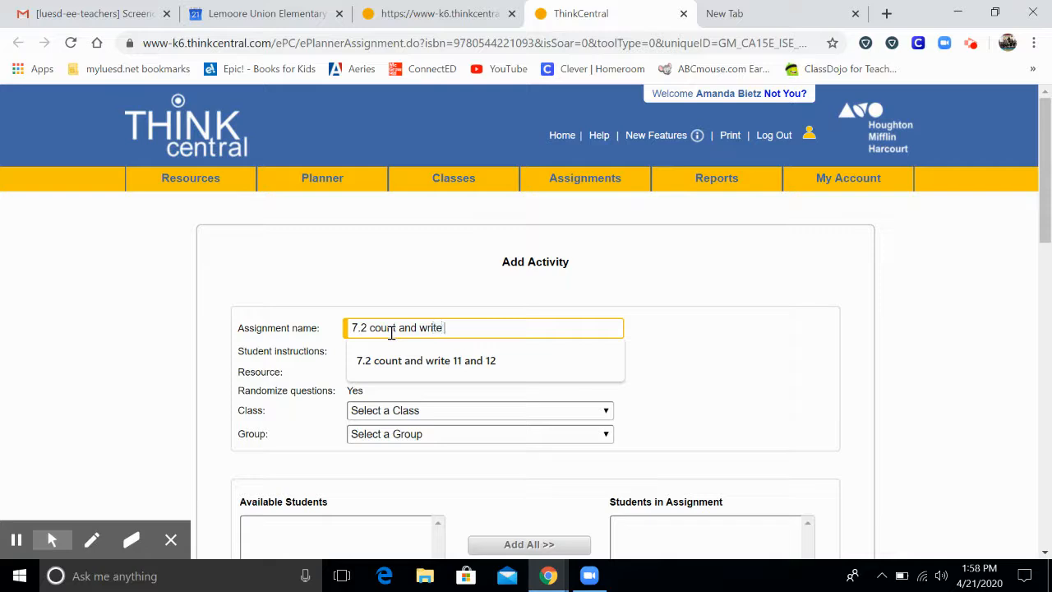
pyautogui.write('e 11 and 12')
# Step: Choose the 2020 class for the Lesson 7.2 assignment and include all of its students
pyautogui.click(423, 410)
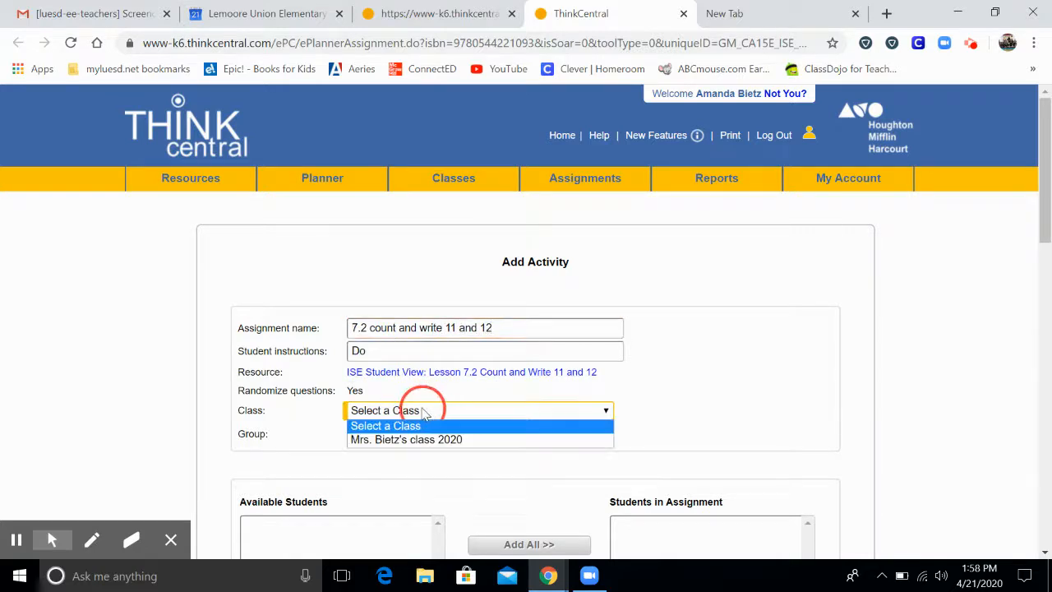
pyautogui.click(405, 441)
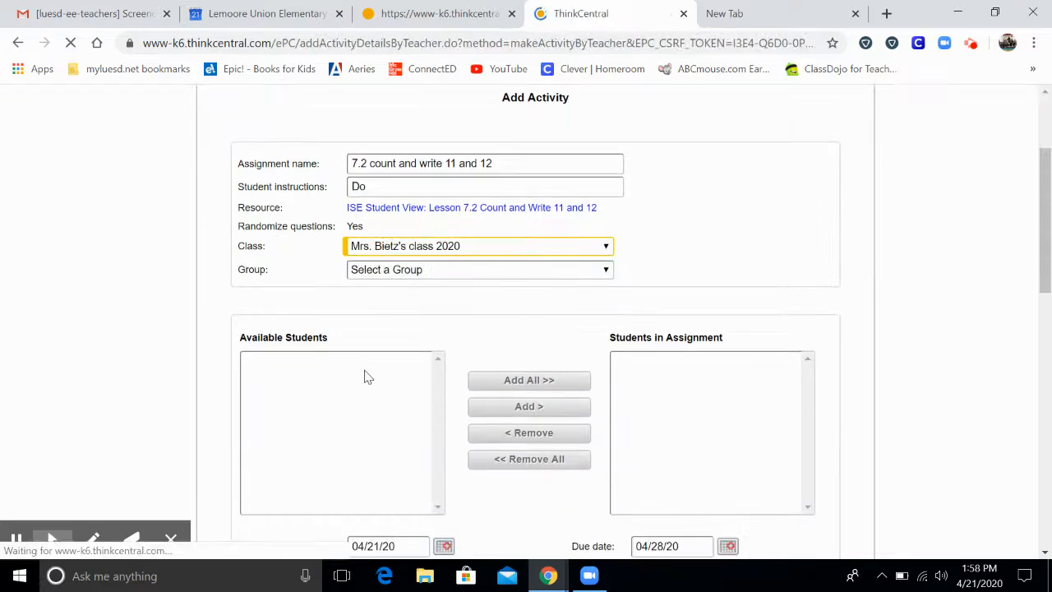
pyautogui.scroll(-3, 493, 239)
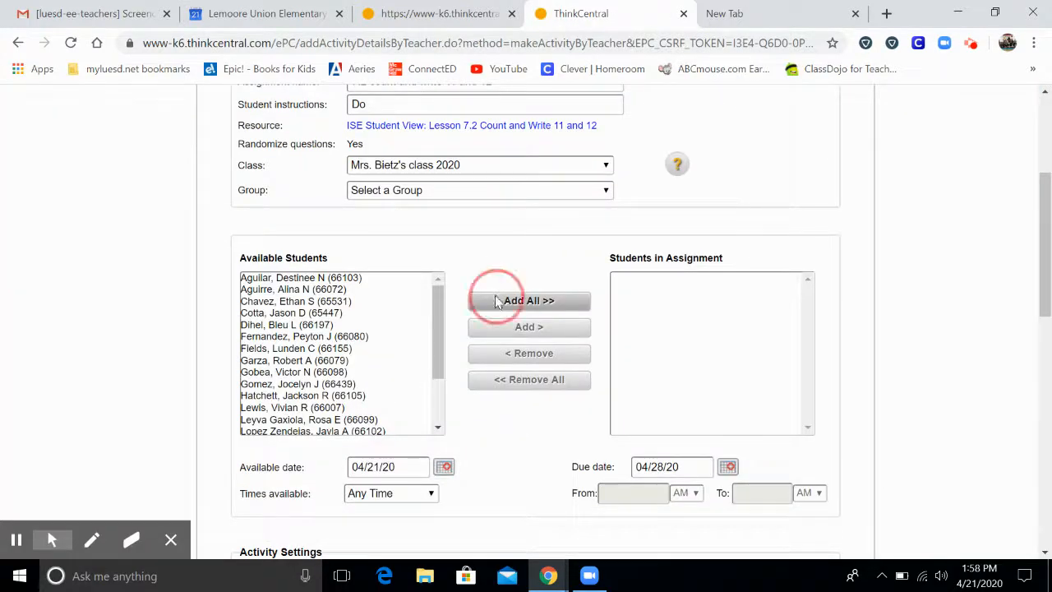
pyautogui.click(495, 301)
# Step: Set the Lesson 7.2 assignment's available date to 04/20/20 and its due date to 04/27/20
pyautogui.click(444, 467)
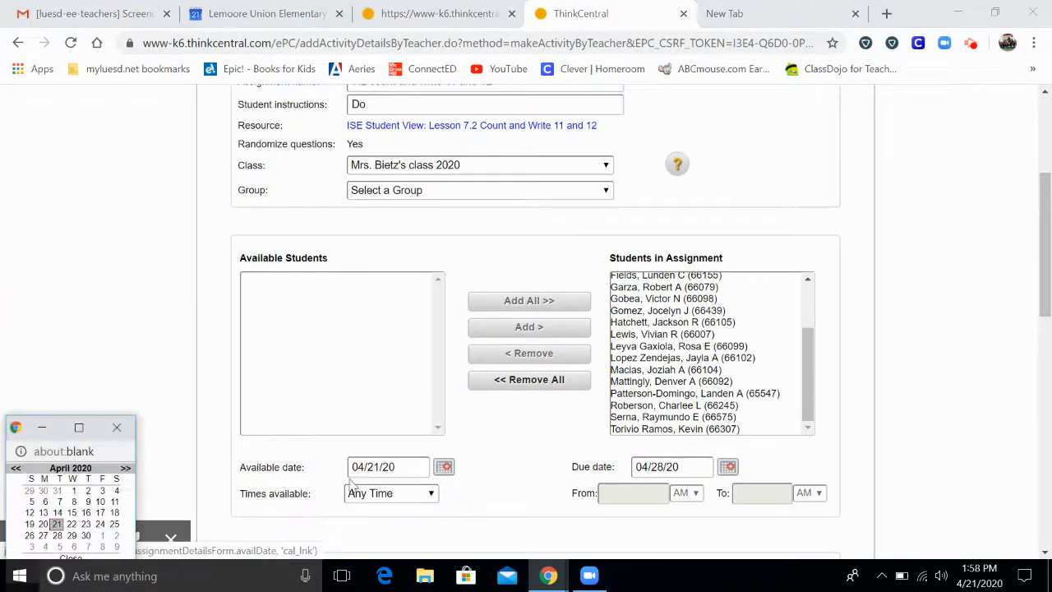
pyautogui.click(43, 524)
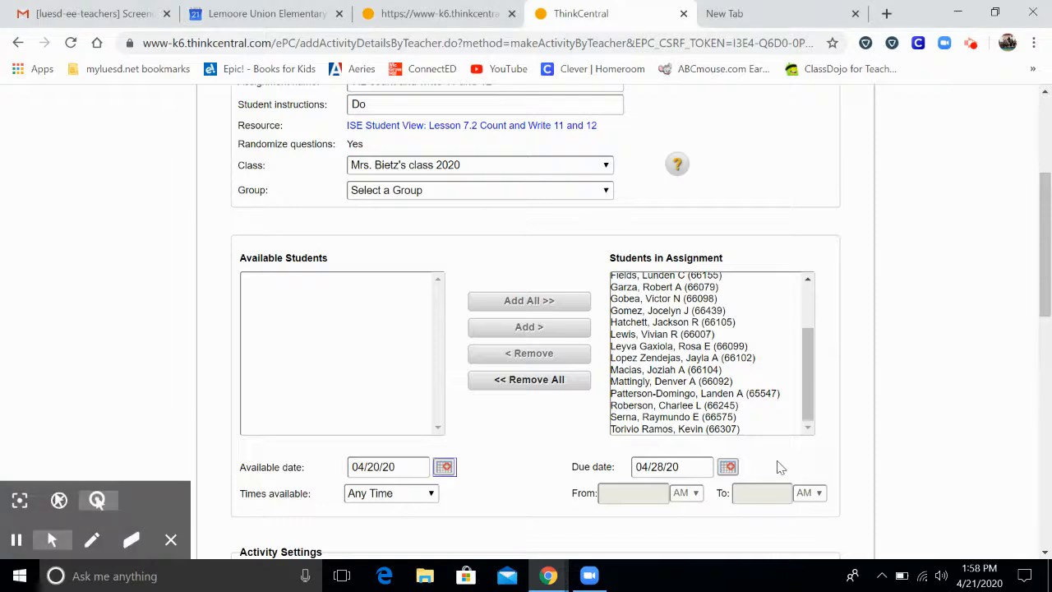
pyautogui.click(728, 466)
pyautogui.click(42, 535)
# Step: Cancel the Lesson 7.2 assignment without saving it
pyautogui.scroll(-3, 509, 460)
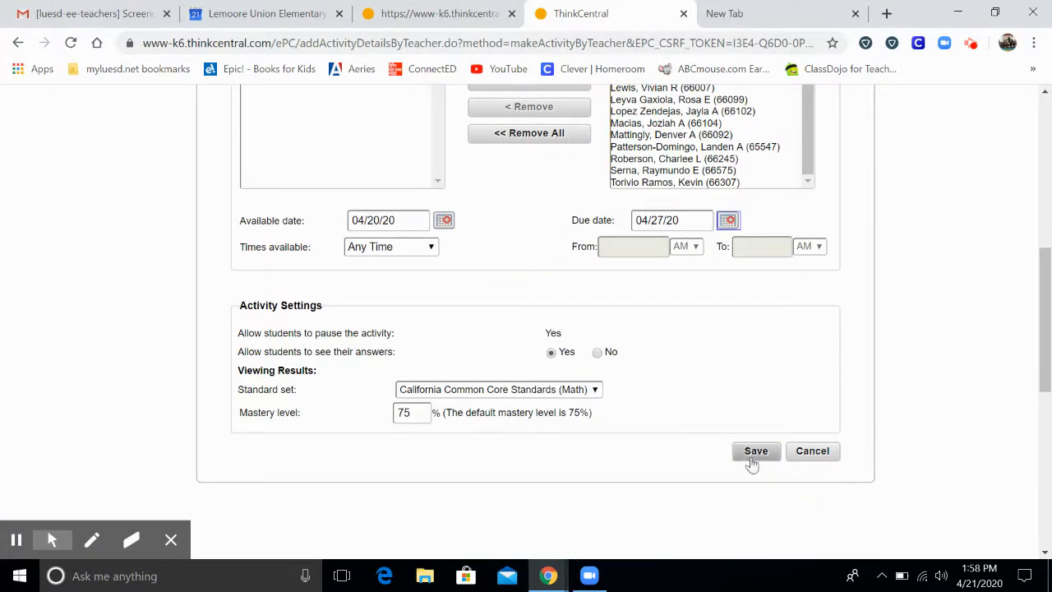
pyautogui.click(823, 457)
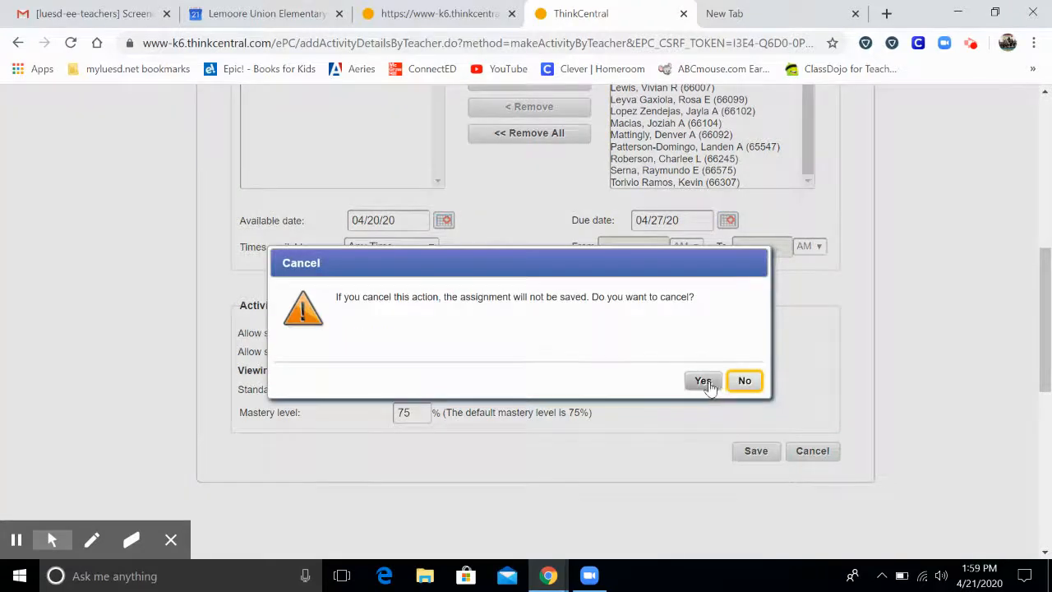
pyautogui.click(701, 383)
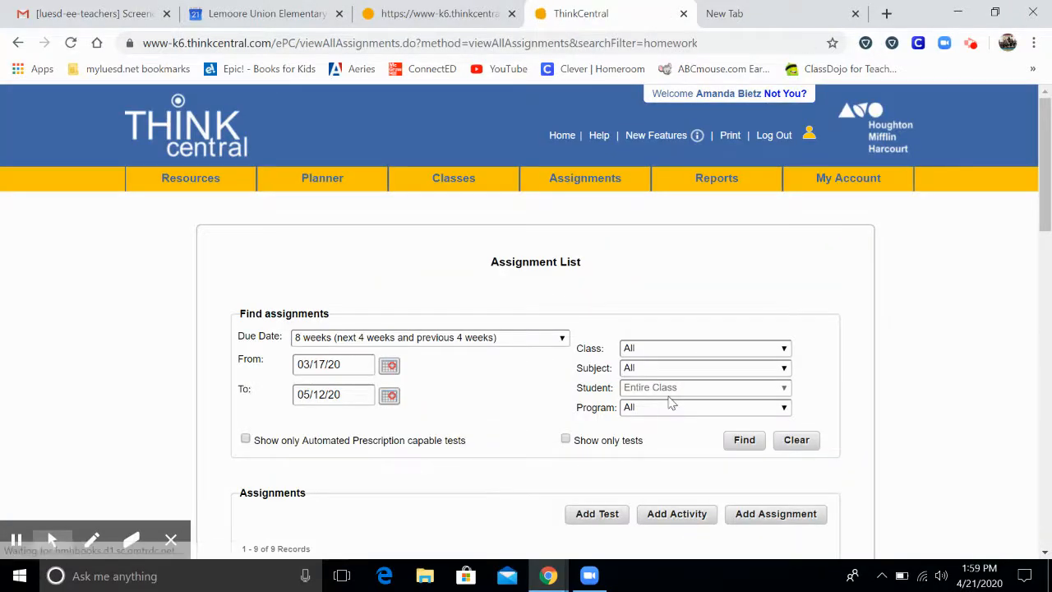
pyautogui.click(972, 46)
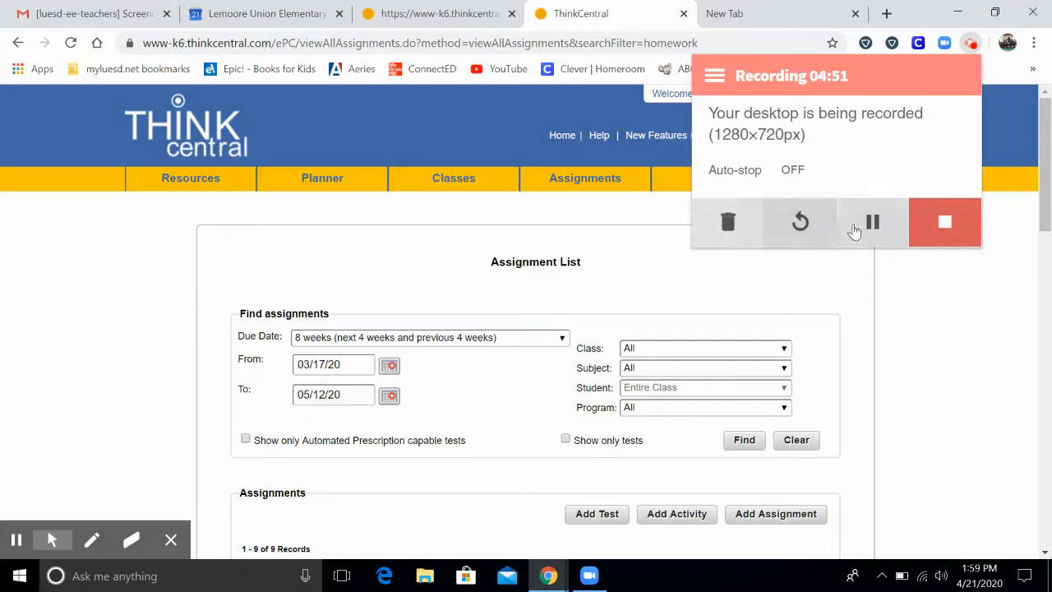